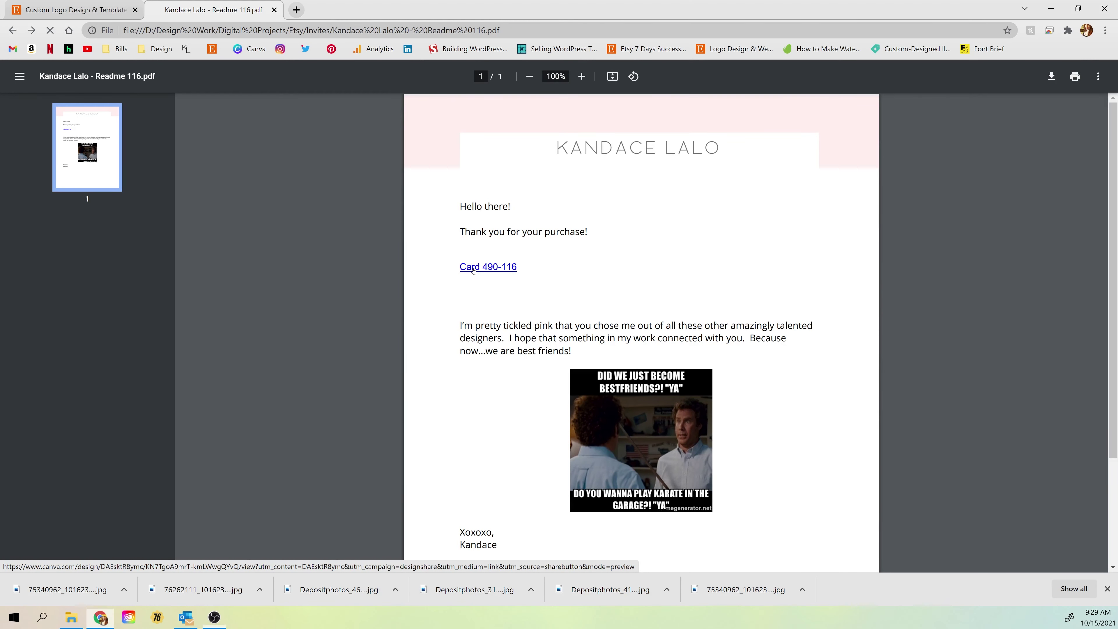
Open the Card 490-116 template link and create the editable copy 'Copy of 490-116'.
click(474, 269)
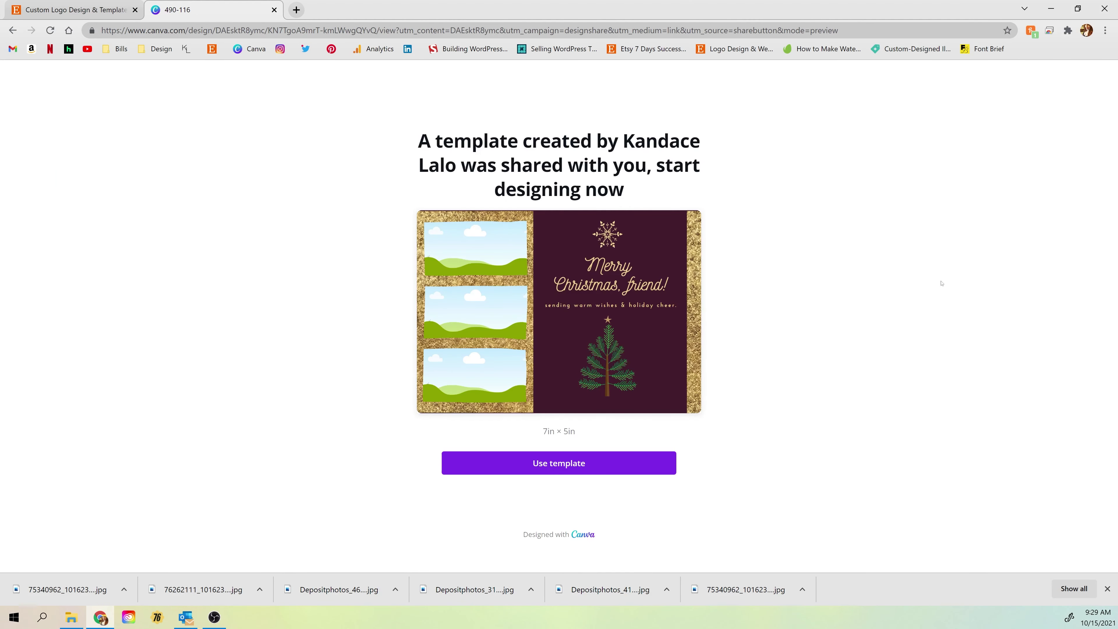
click(567, 466)
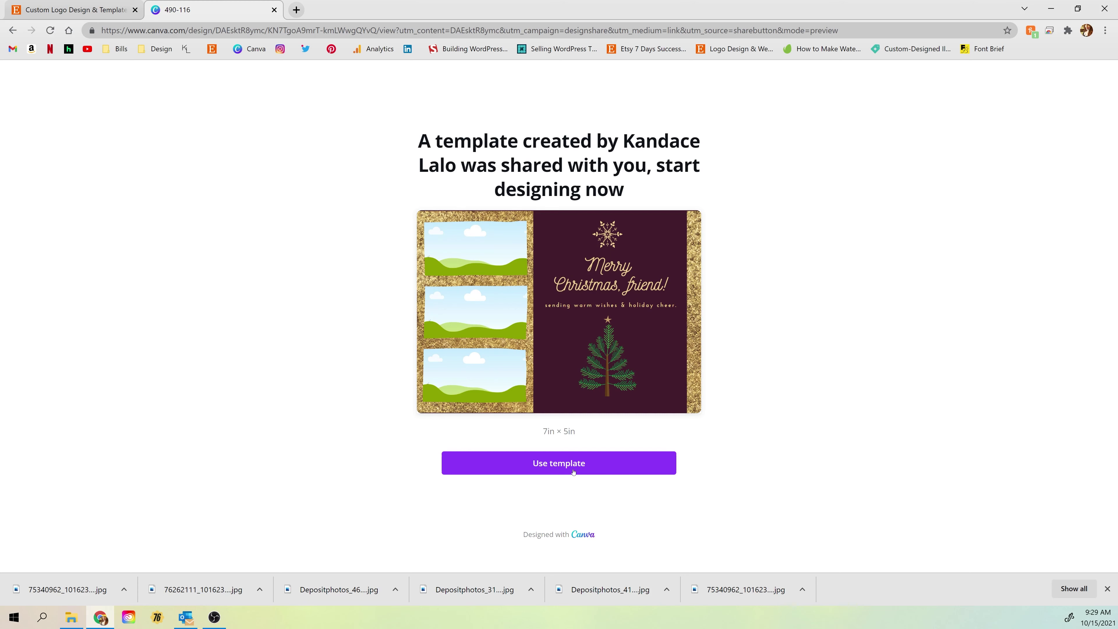
click(574, 472)
click(574, 471)
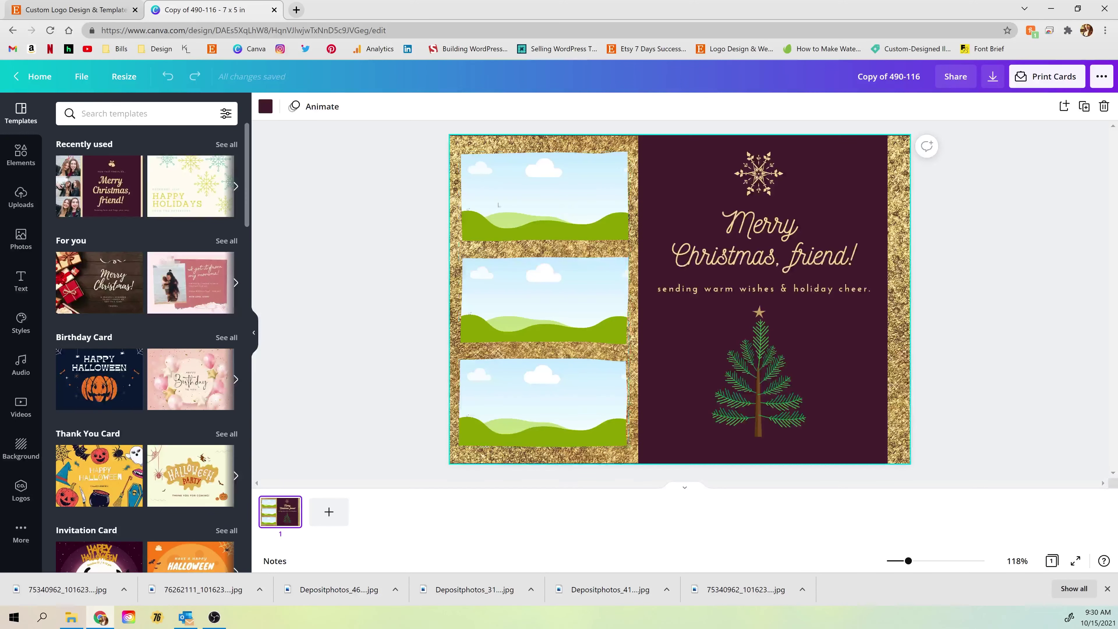
Upload the three Depositphotos rabbit images from the Downloads folder to Uploads.
click(17, 197)
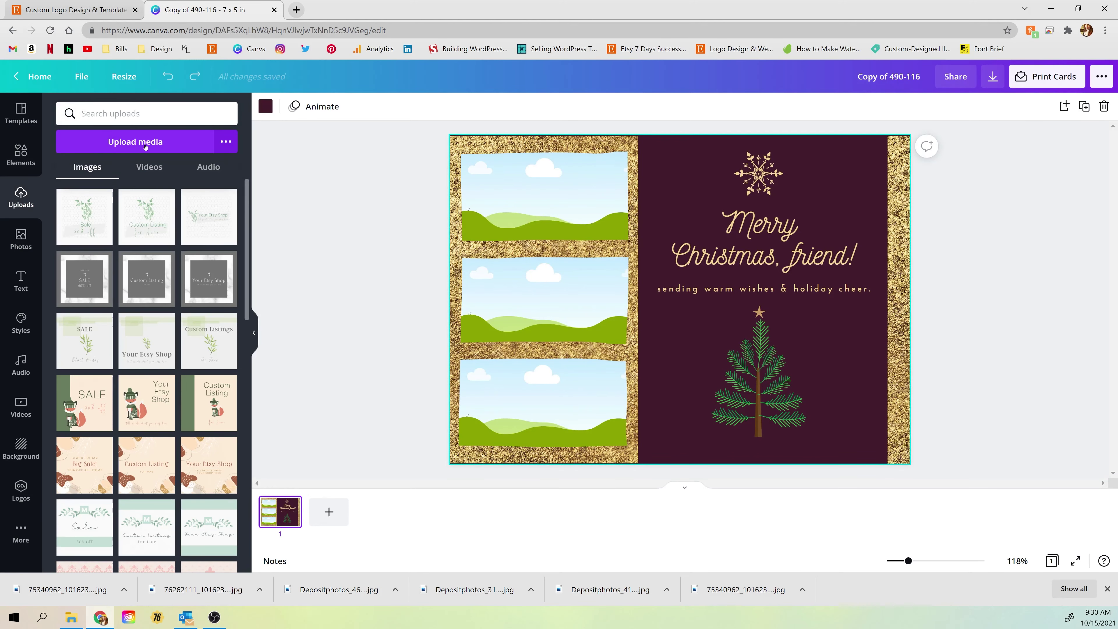
click(145, 142)
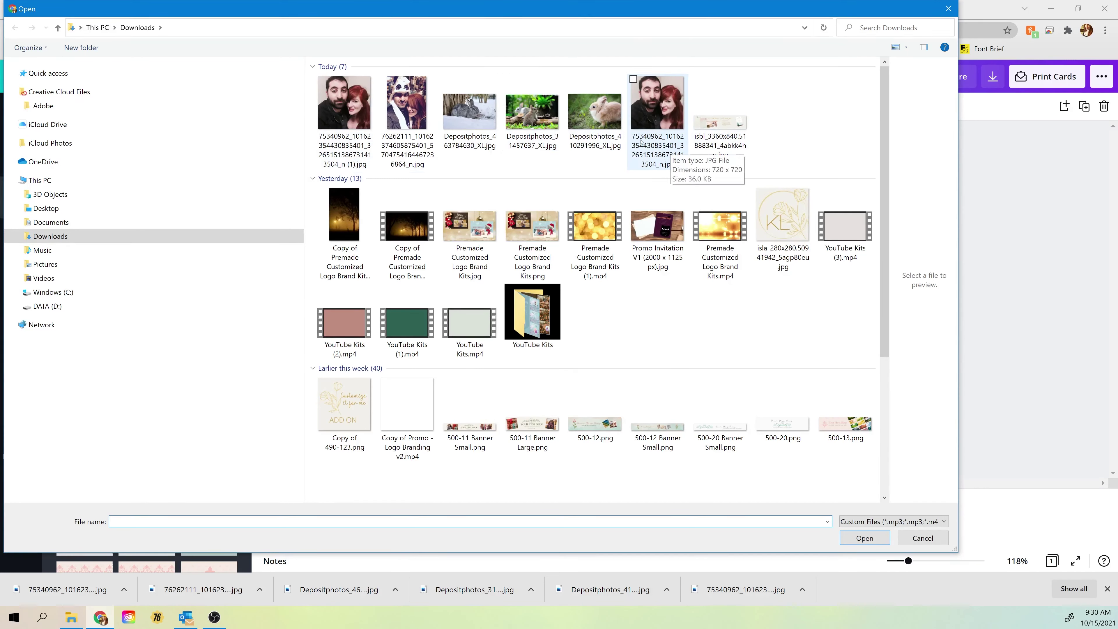
click(465, 105)
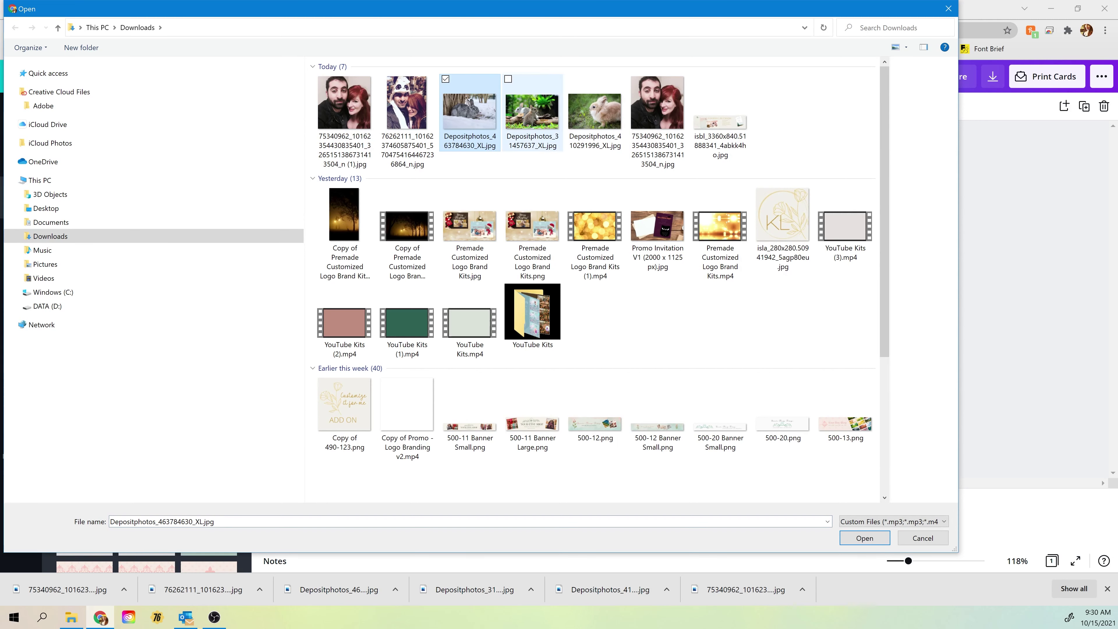
shift+click(595, 110)
click(864, 538)
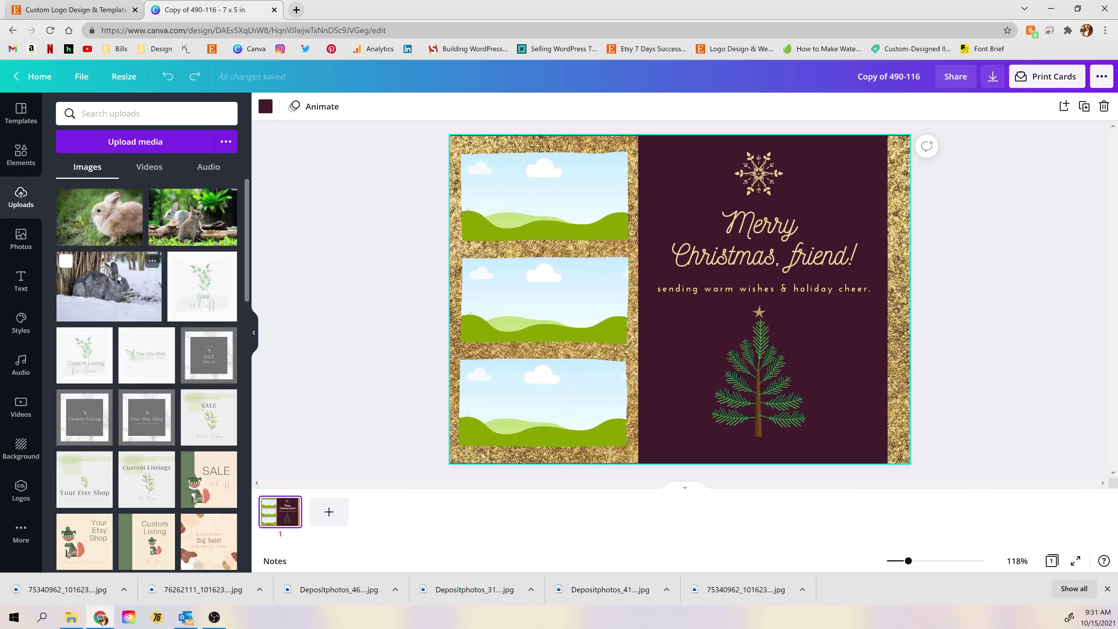
Drop the grey rabbit-in-snow photo into the card's top frame.
drag(97, 278, 533, 200)
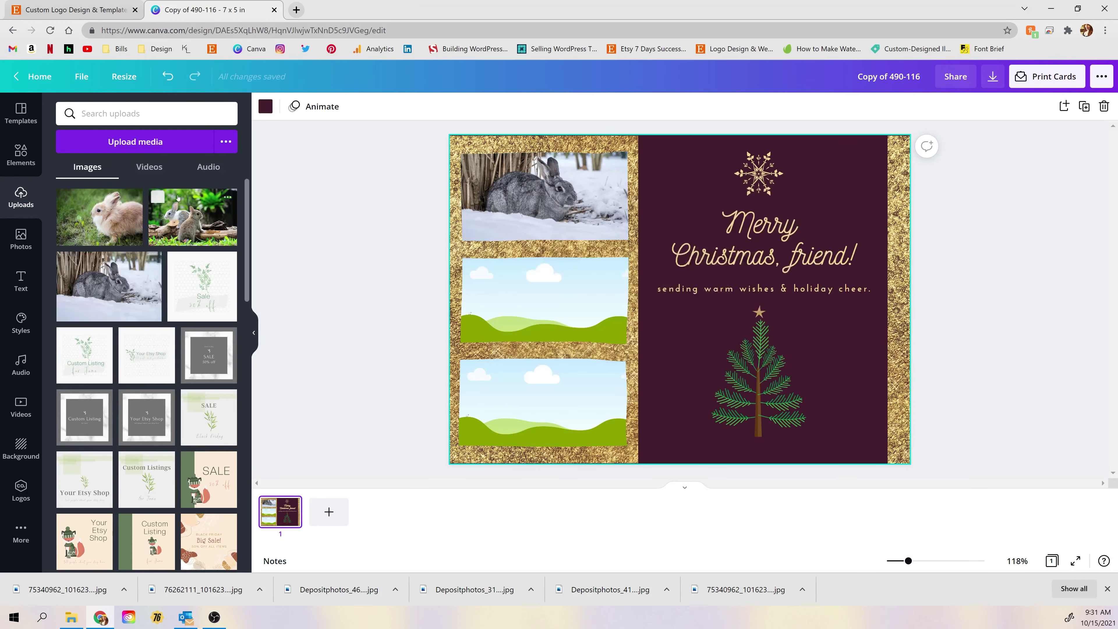
right_click(541, 199)
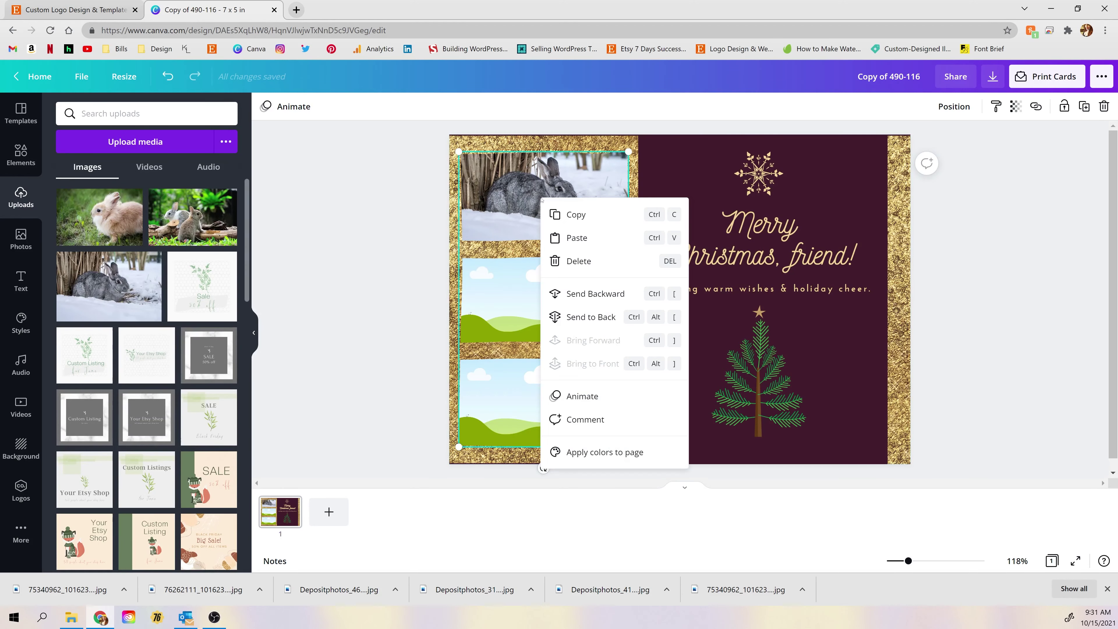
click(541, 199)
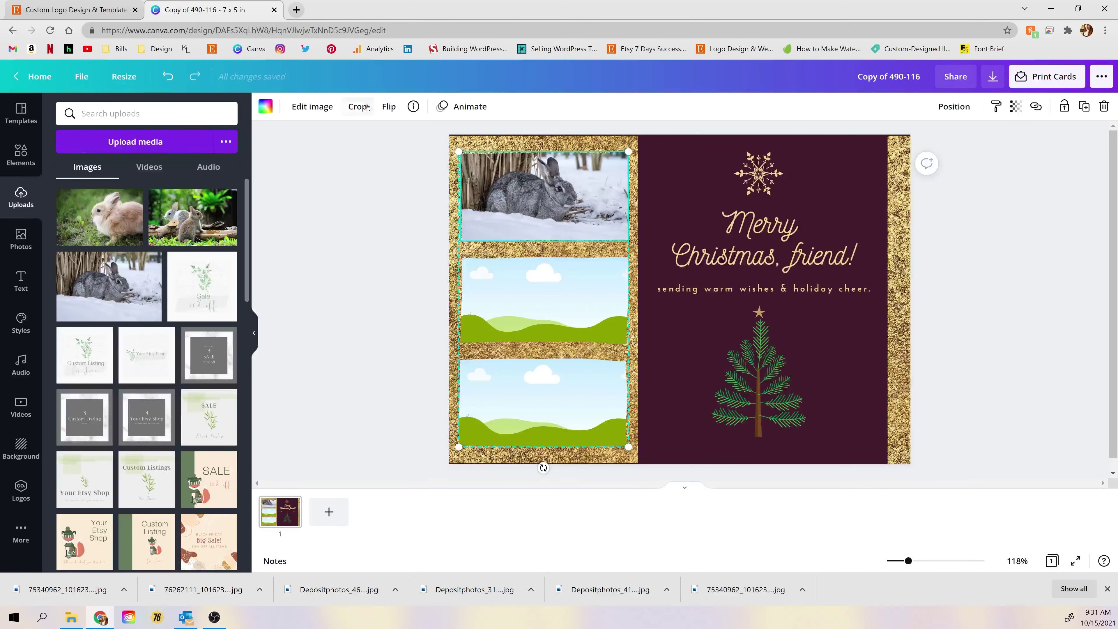
Crop the snow rabbit photo, enlarging and shifting it so the rabbit fits the frame.
click(354, 107)
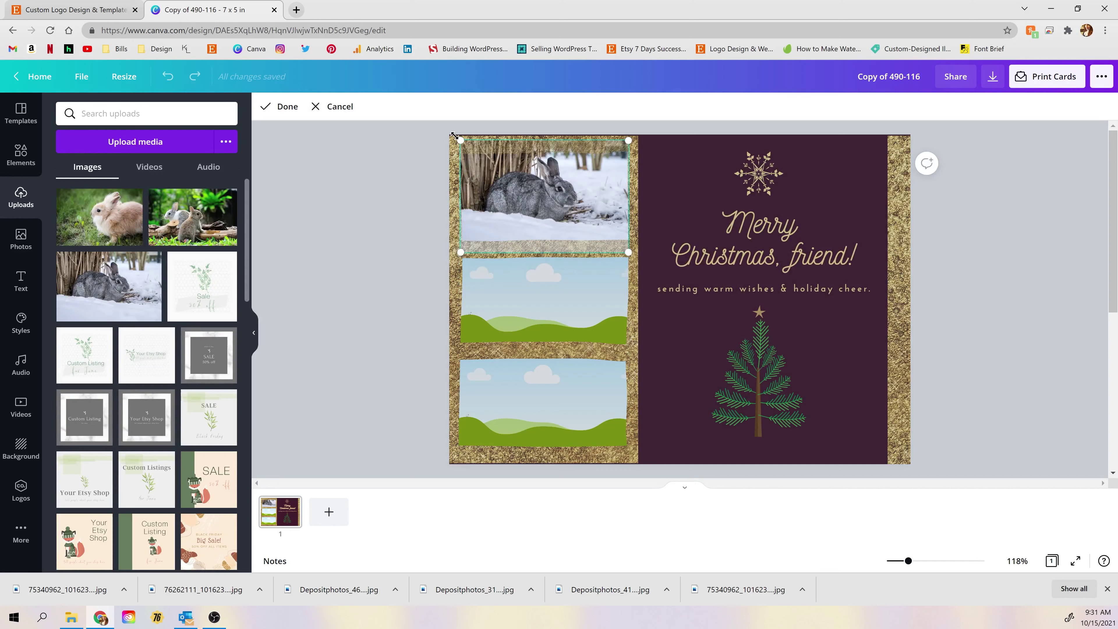
drag(457, 138, 364, 117)
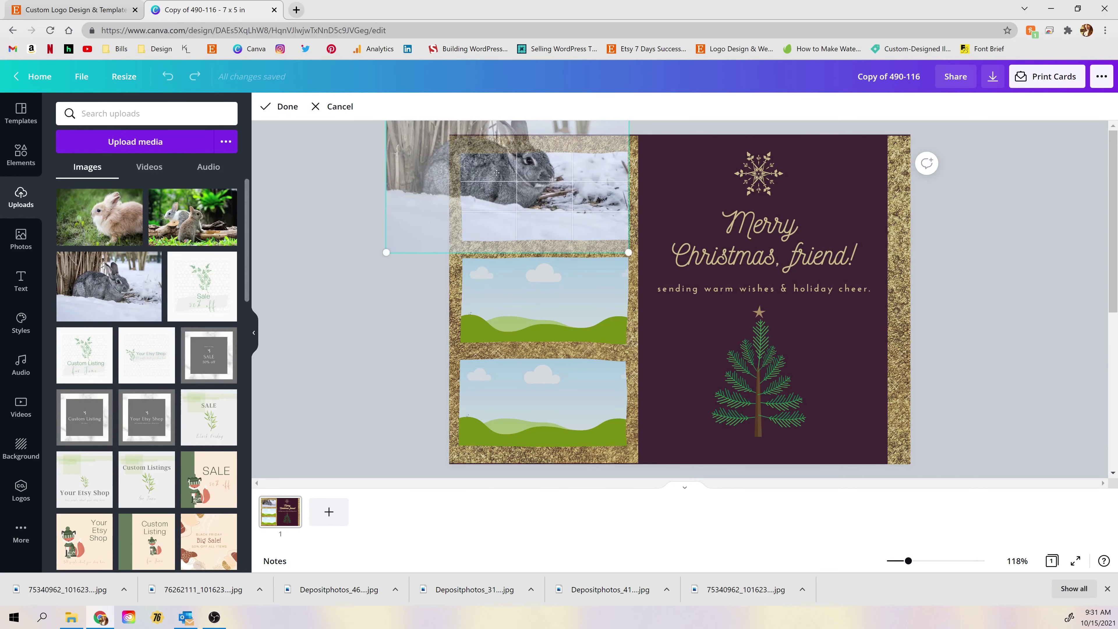
drag(520, 184, 592, 229)
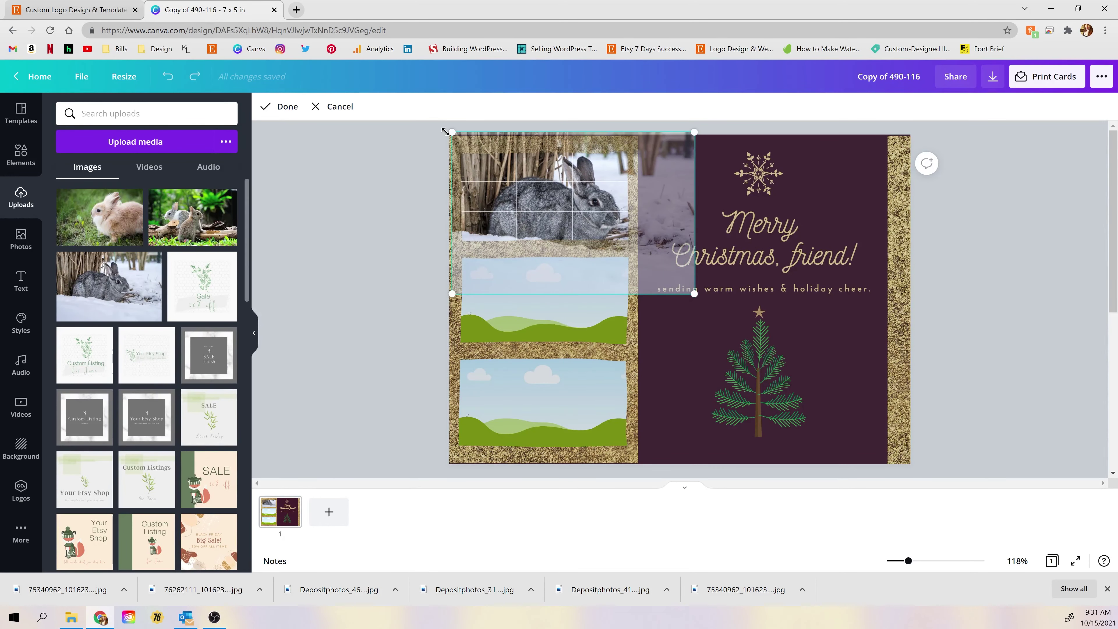
drag(450, 132, 352, 101)
drag(537, 179, 561, 176)
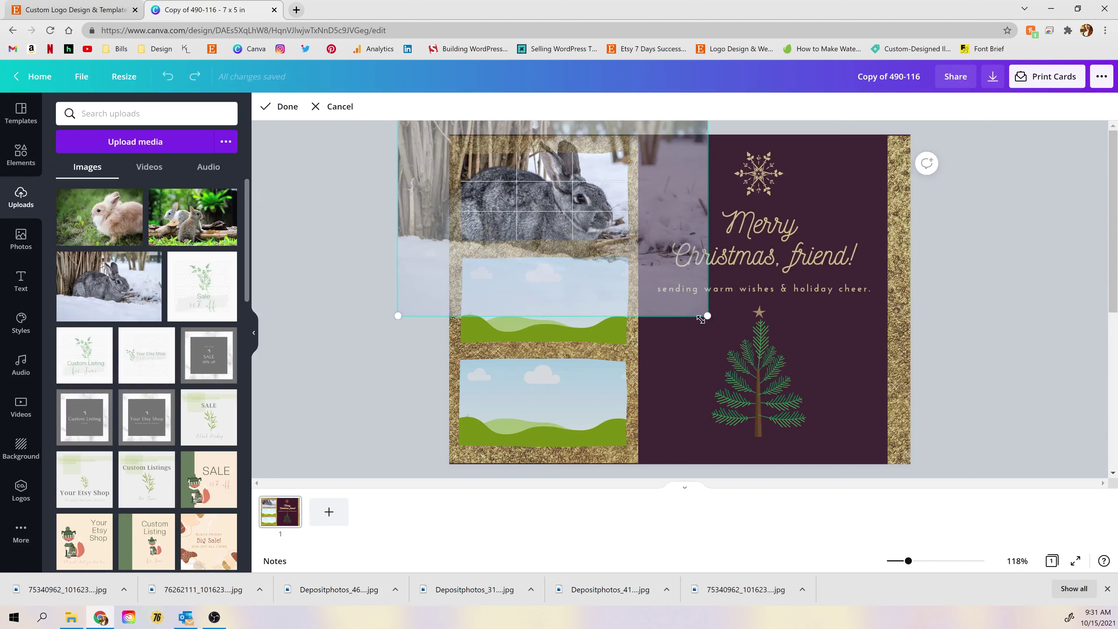
drag(694, 309, 674, 298)
drag(525, 195, 533, 194)
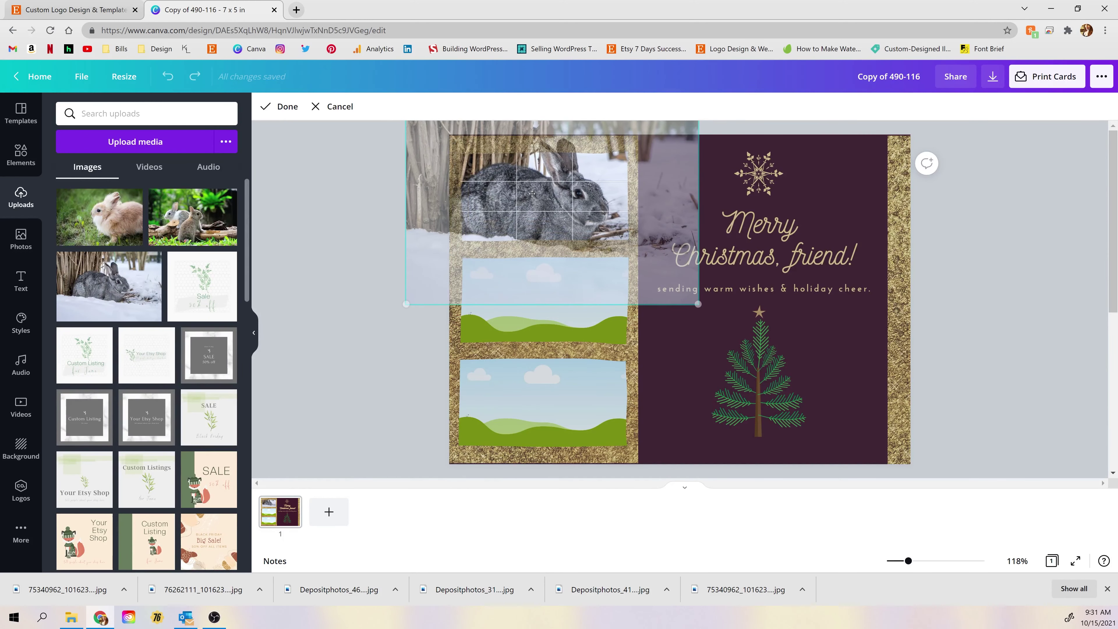
click(265, 108)
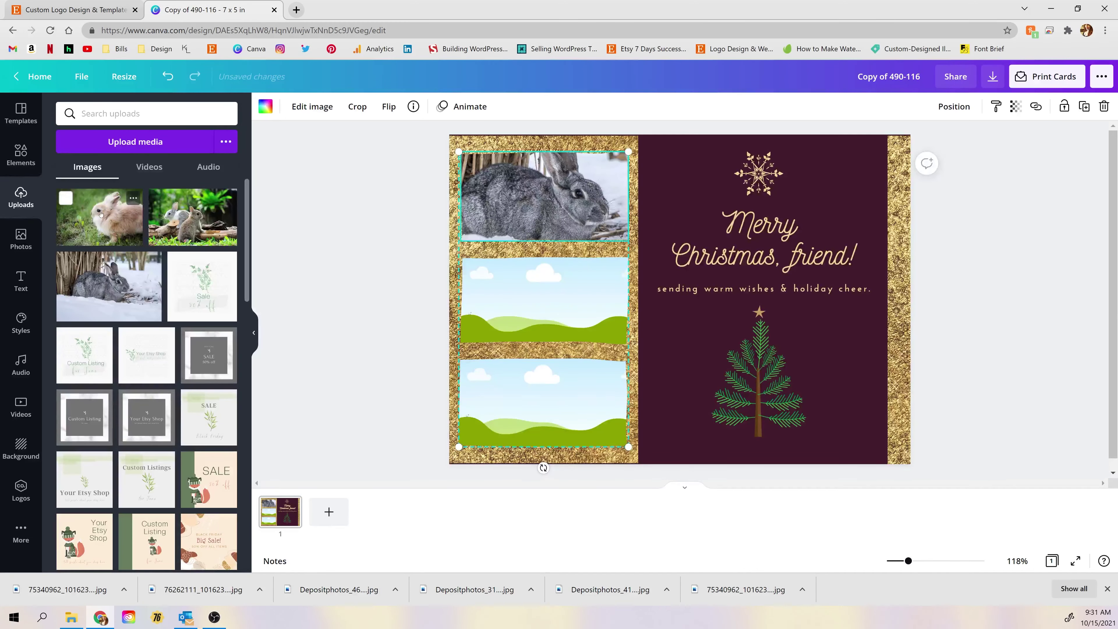
Fill the middle frame with the enlarged, lowered tan rabbit and the bottom frame with the log bunnies.
drag(100, 215, 545, 300)
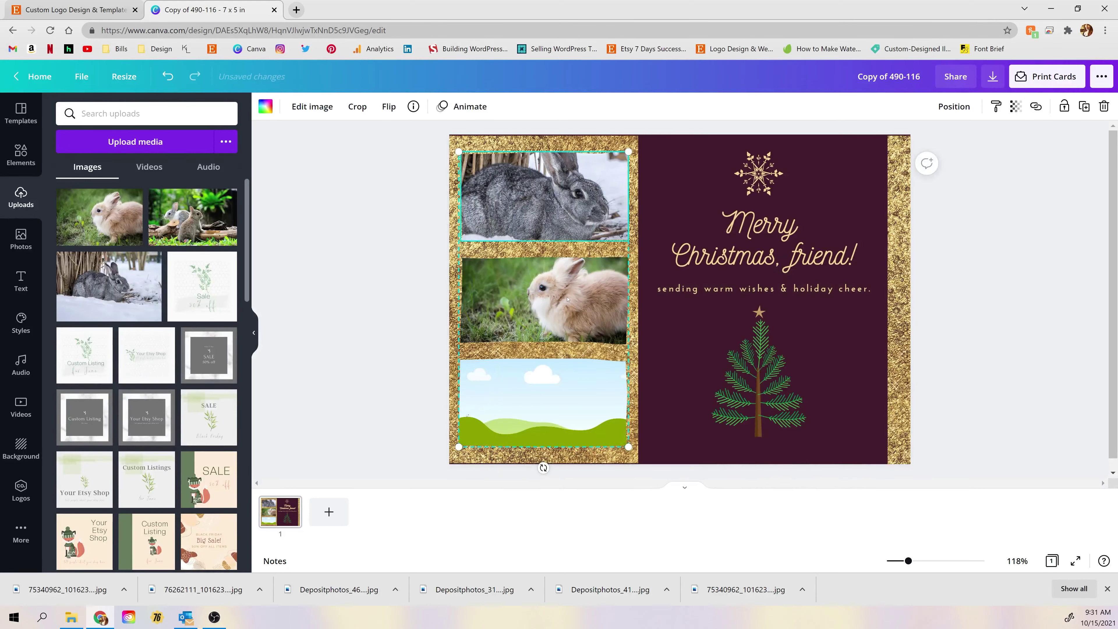
click(357, 108)
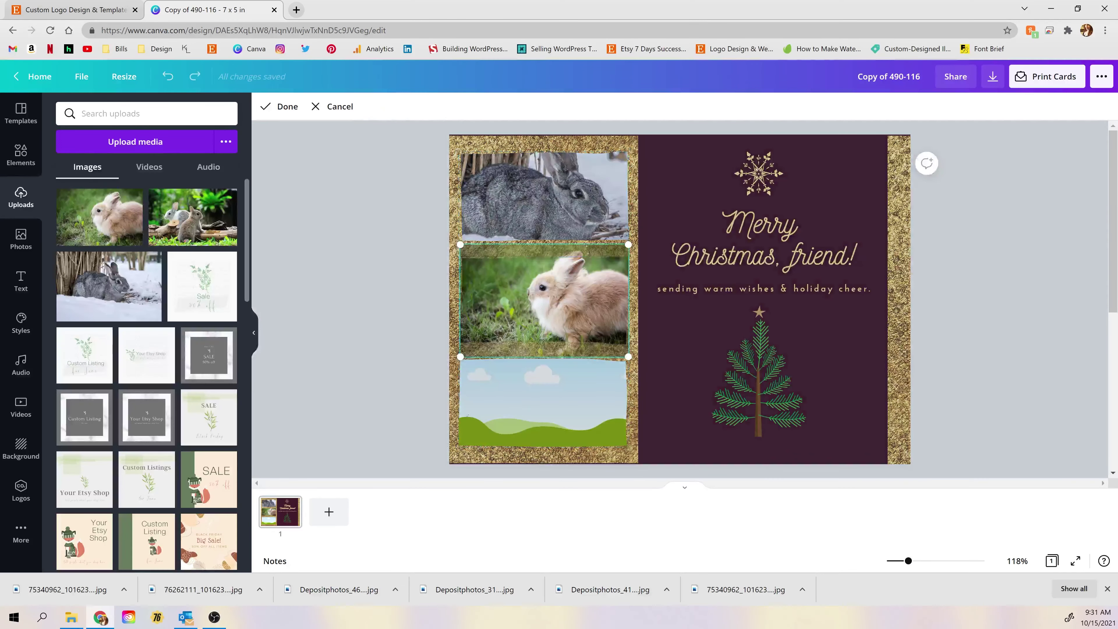
drag(461, 244, 398, 203)
drag(551, 314, 550, 326)
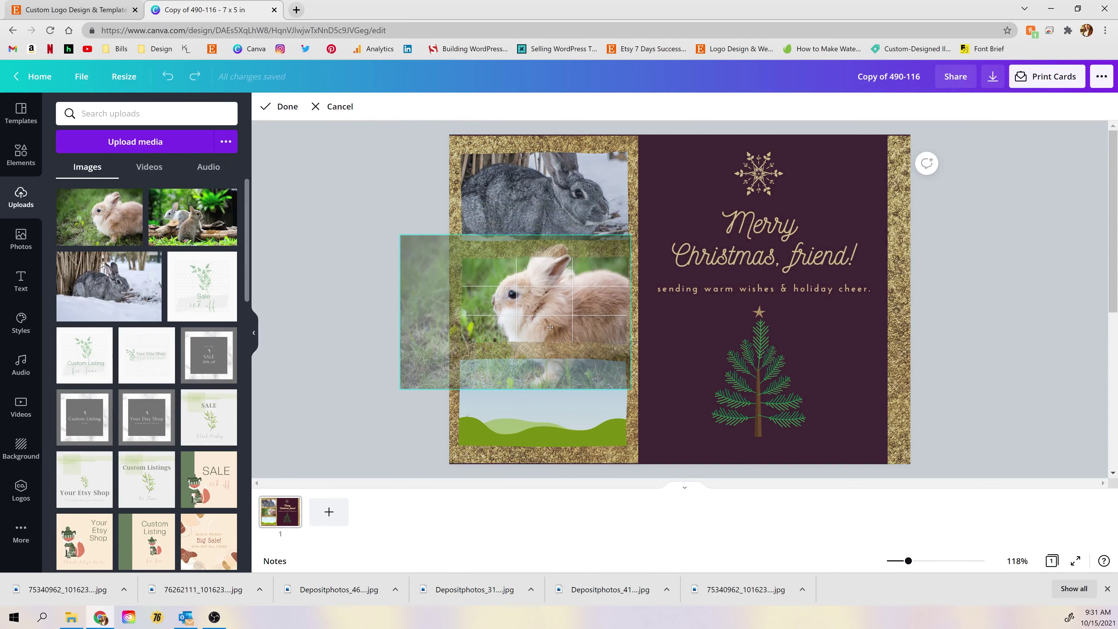
click(286, 108)
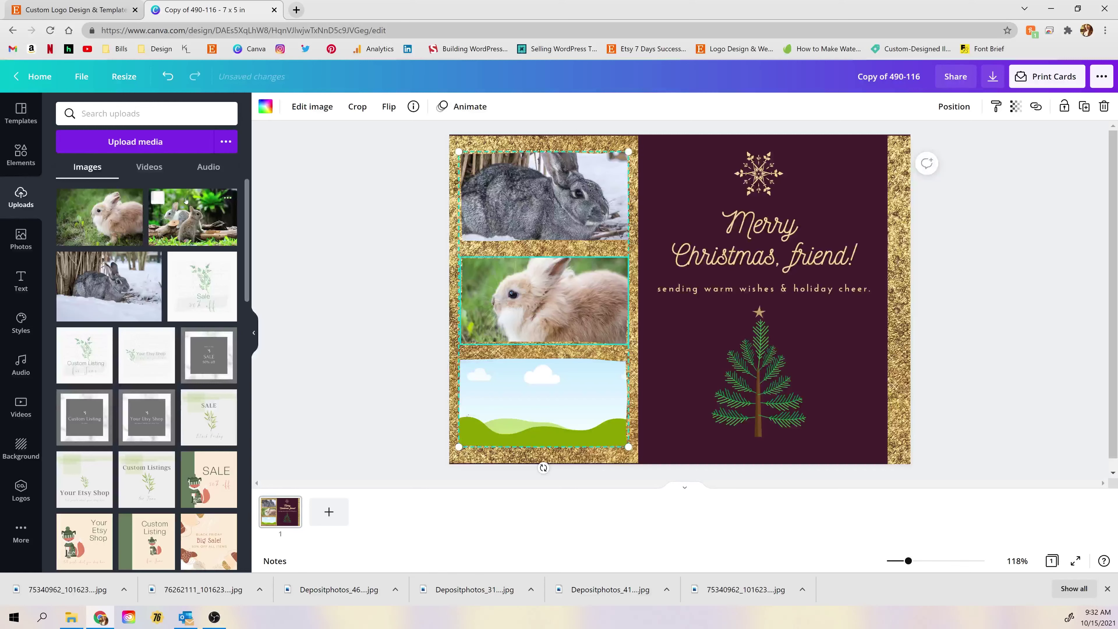
drag(184, 207, 544, 404)
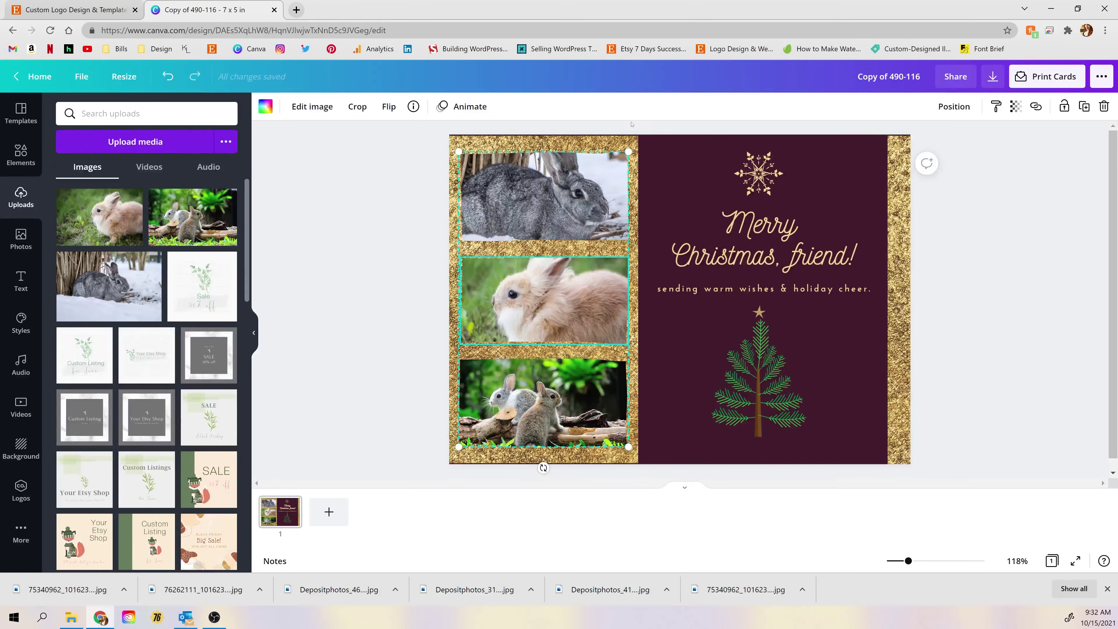
click(804, 255)
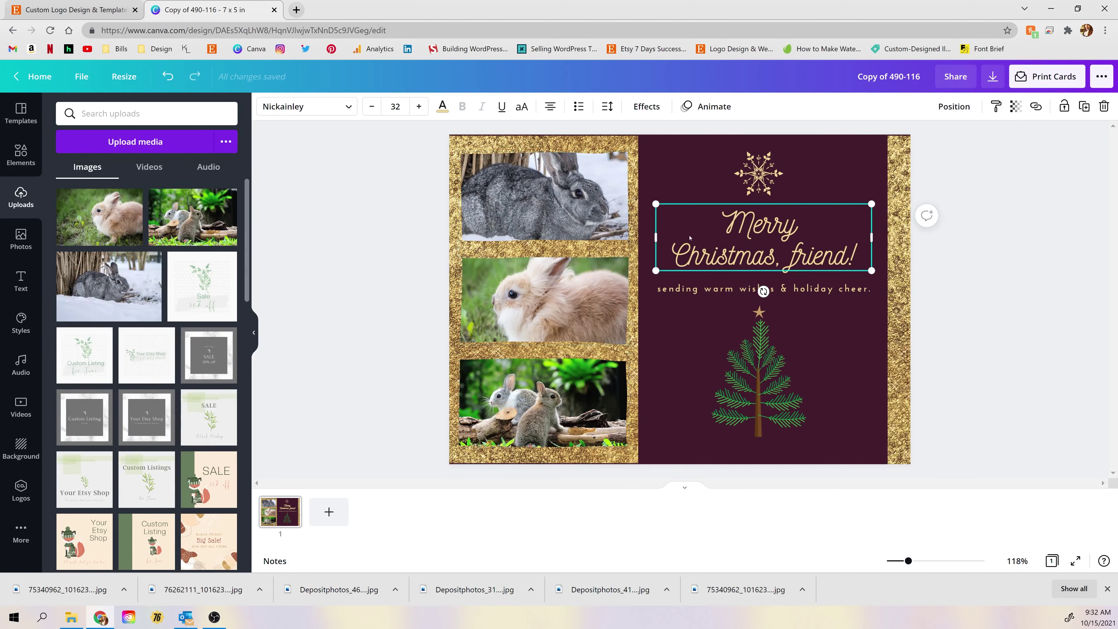
double_click(857, 260)
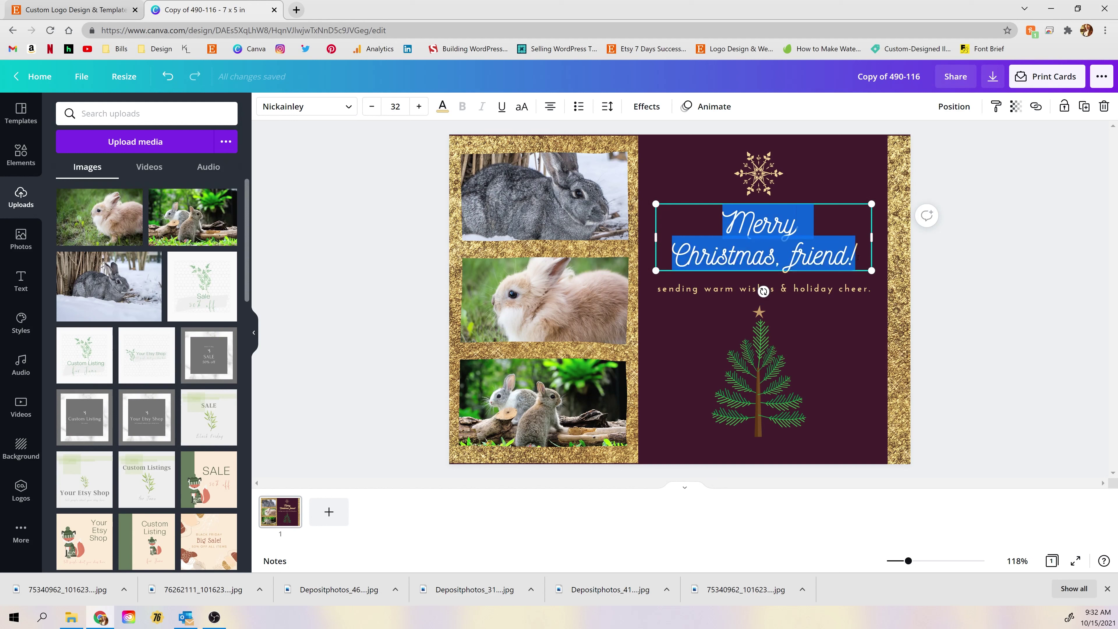
key(Escape)
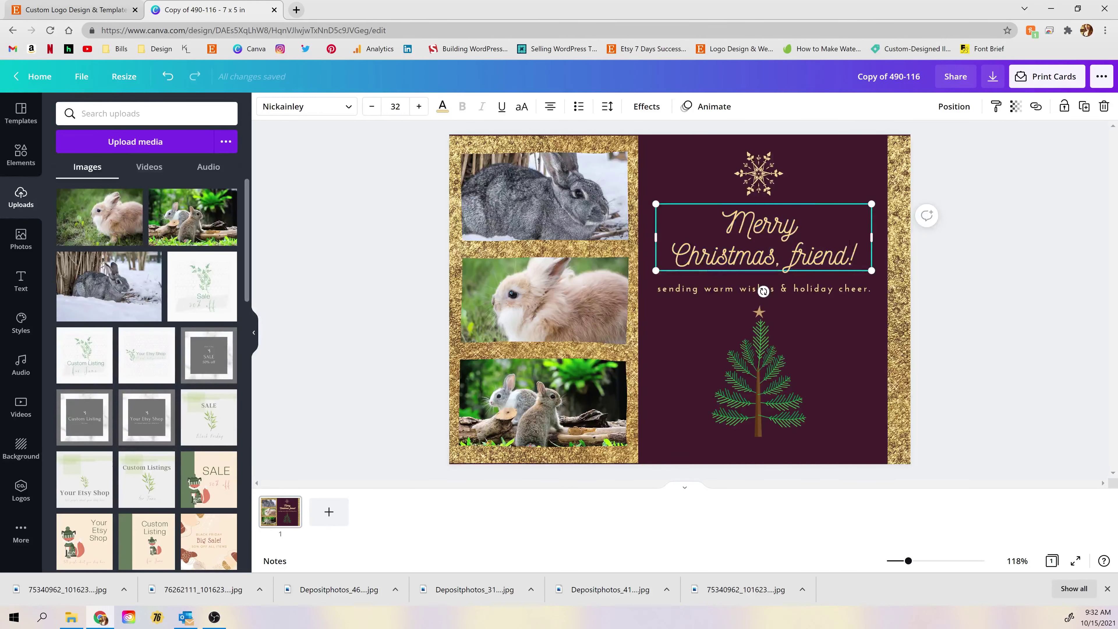
key(BackSpace)
key(BackSpace)
key(BackSpace)
key(BackSpace)
key(BackSpace)
key(BackSpace)
key(BackSpace)
key(BackSpace)
key(BackSpace)
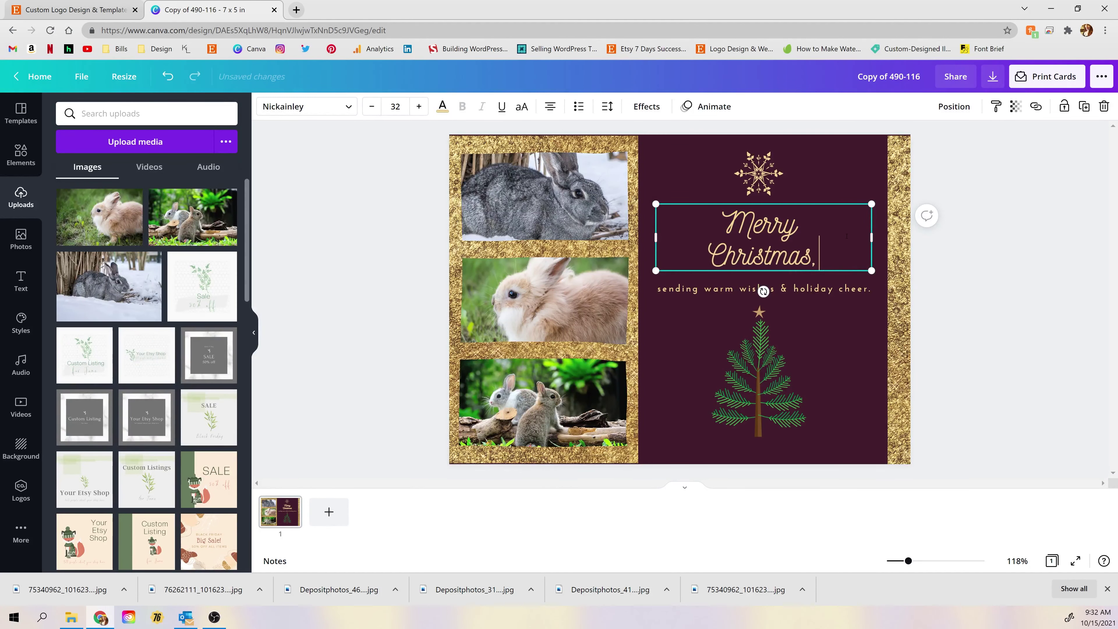
click(968, 315)
click(765, 232)
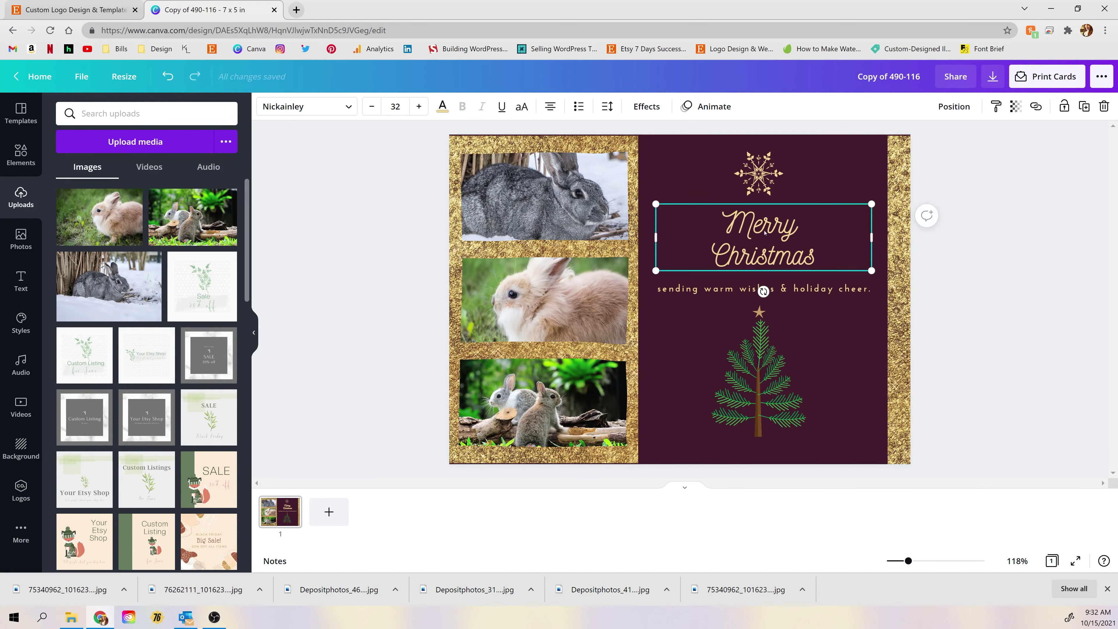
click(420, 108)
click(420, 107)
click(419, 107)
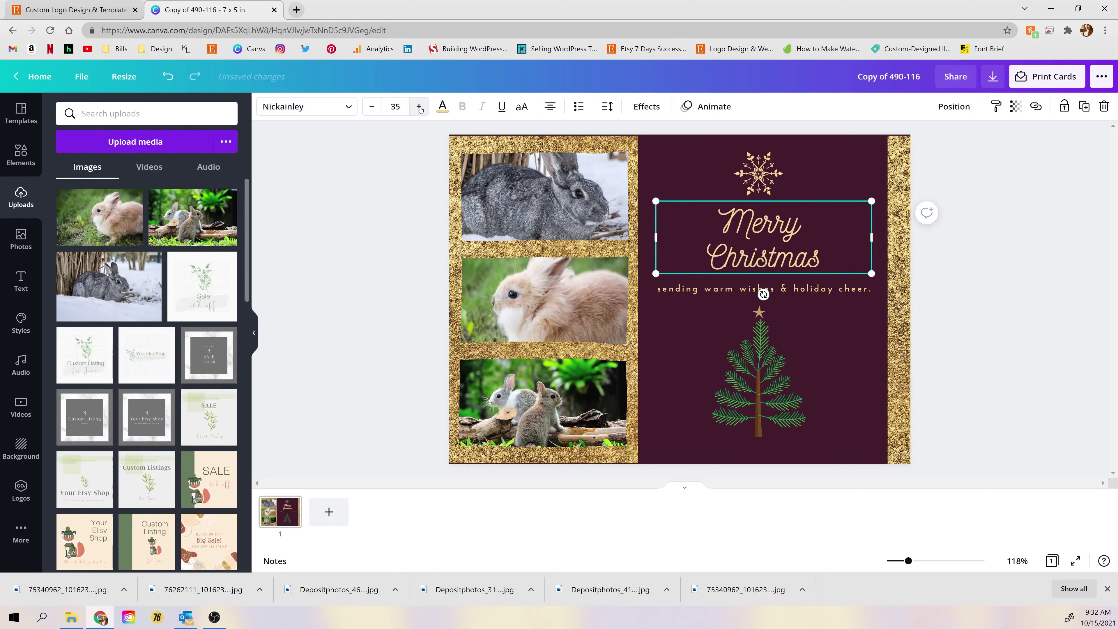
click(372, 107)
click(372, 107)
click(372, 107)
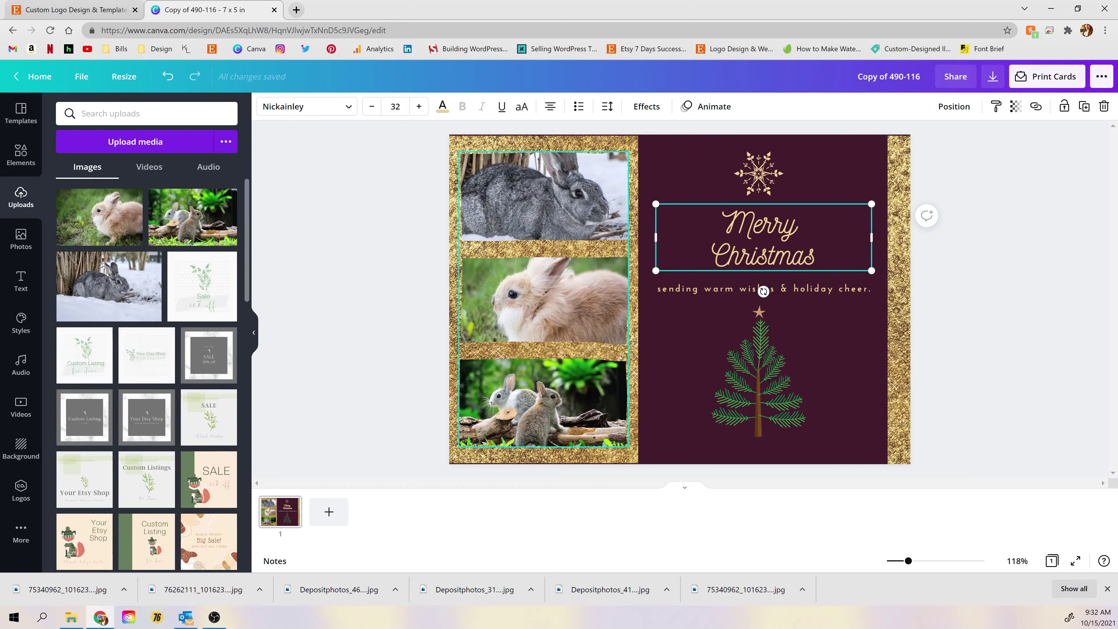
Add a body text box and move it to the card's bottom edge.
click(864, 292)
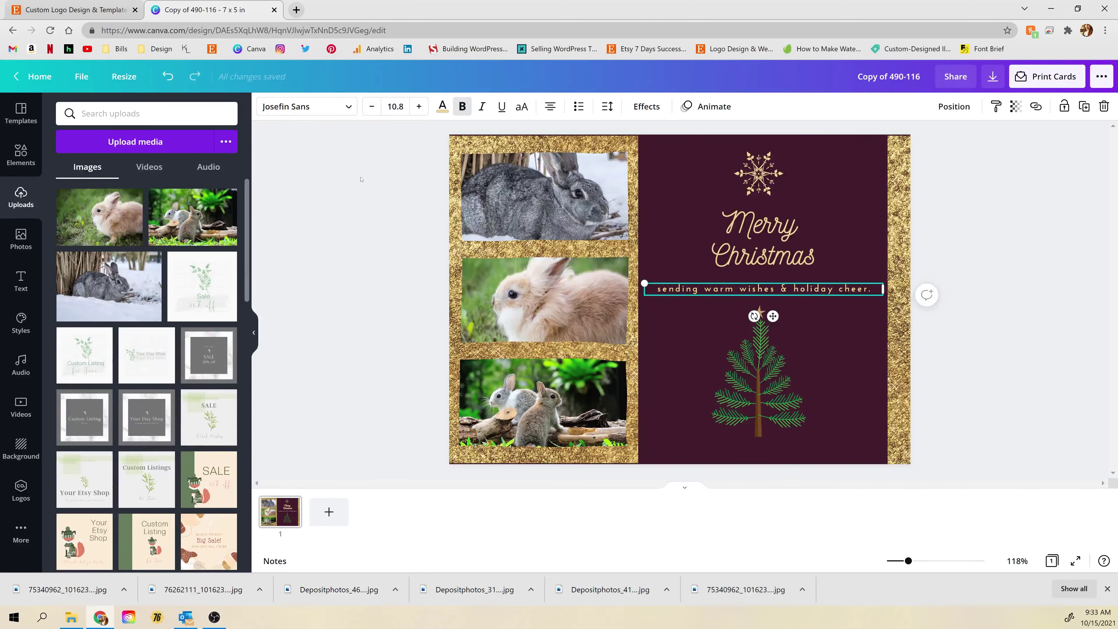
click(21, 278)
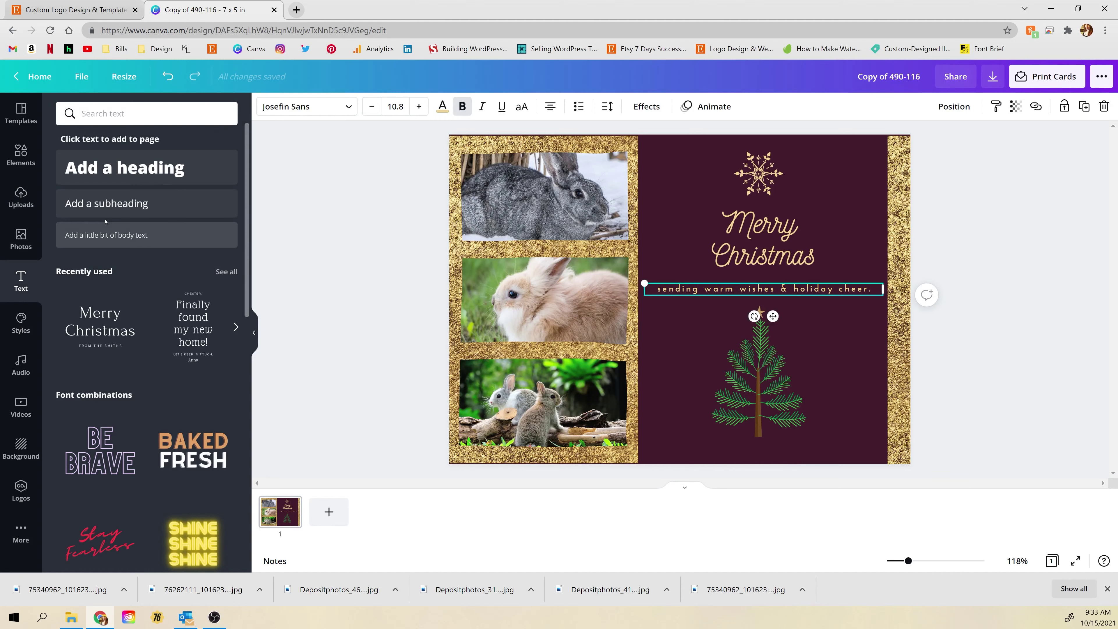
click(103, 236)
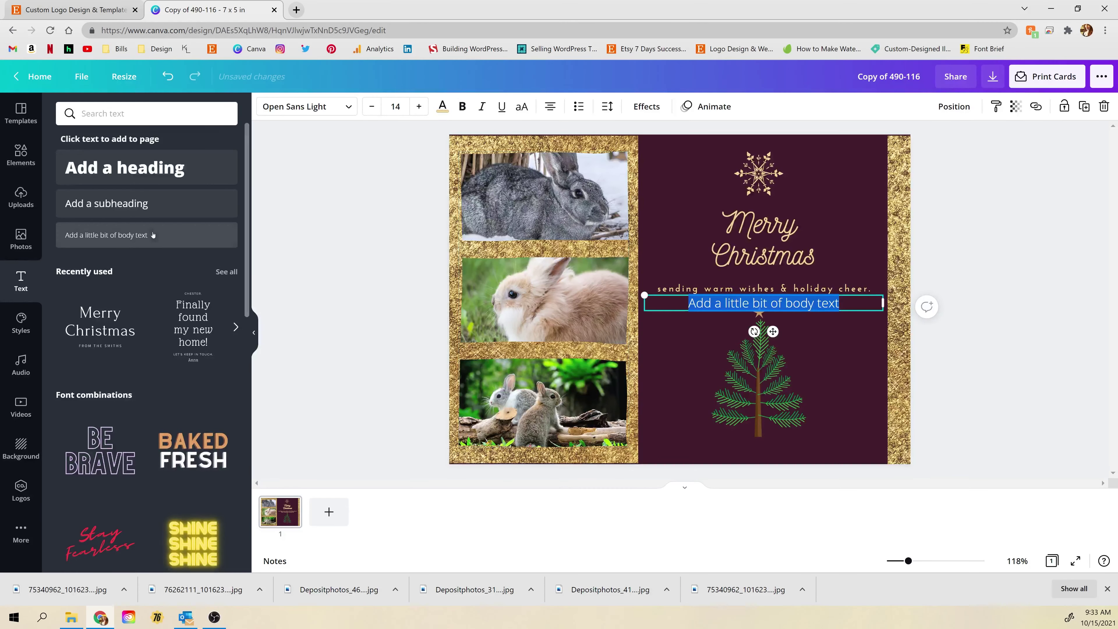
drag(774, 331, 774, 476)
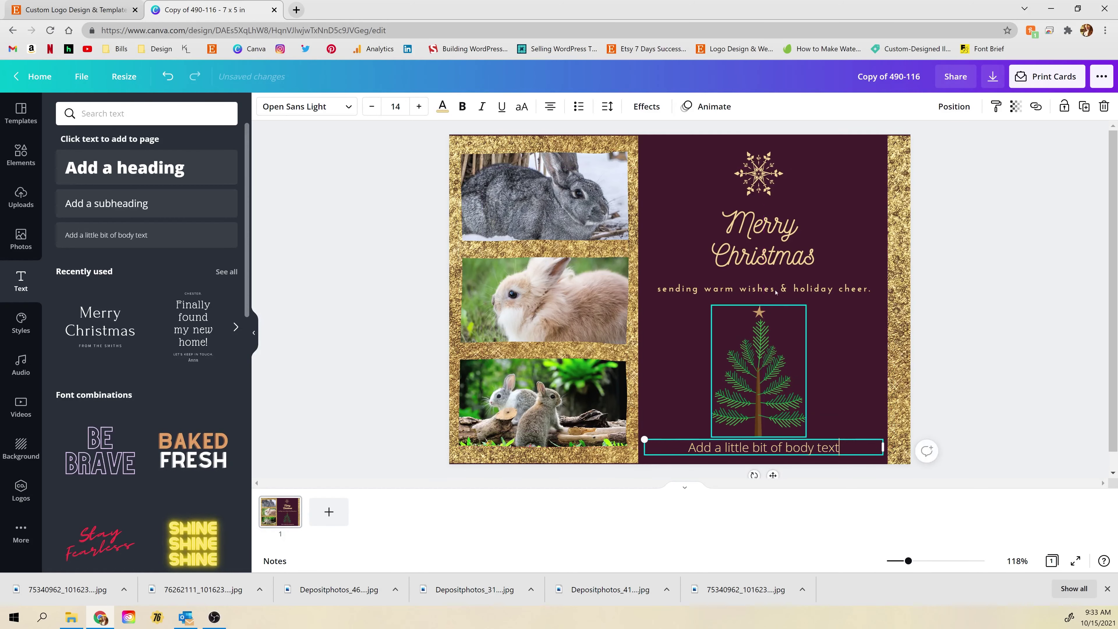
click(665, 289)
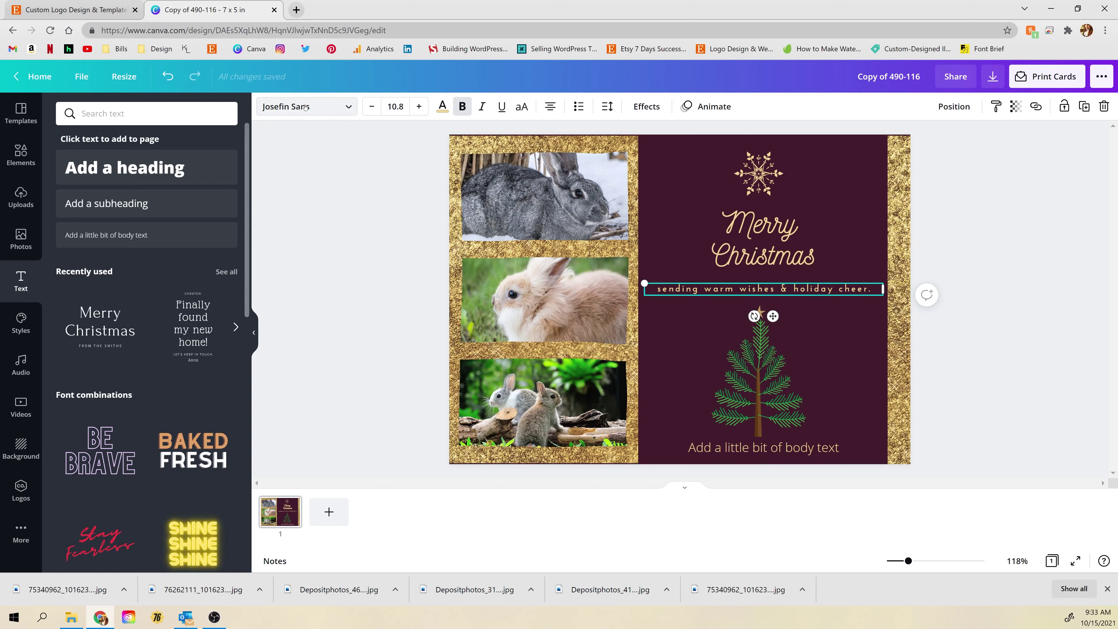
click(766, 448)
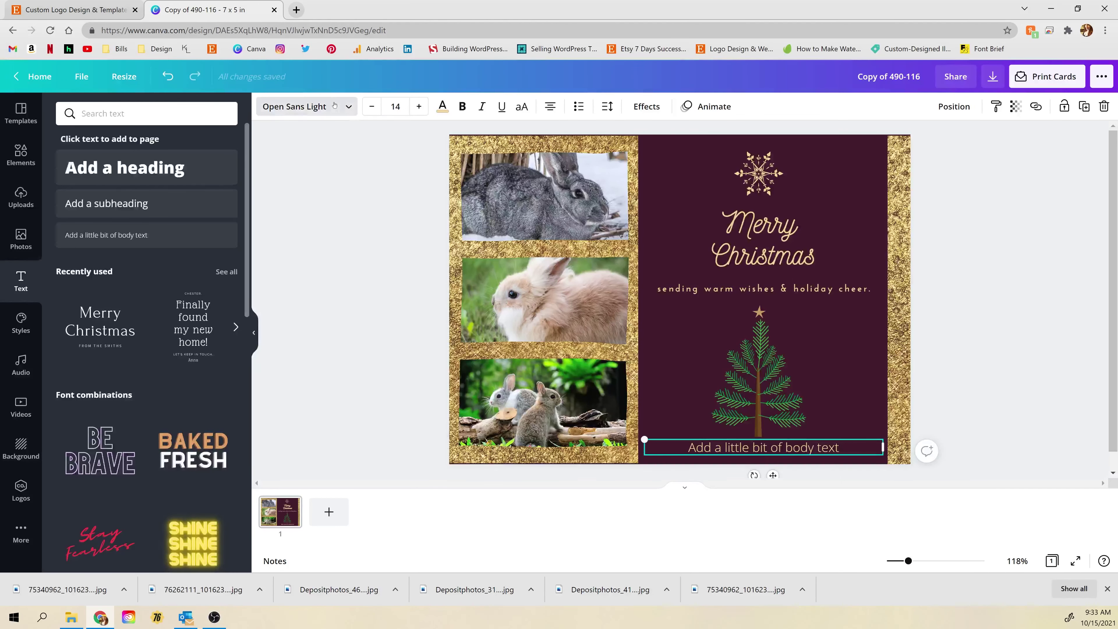
Set the new text box's font to Josefin Sans Regular.
click(349, 108)
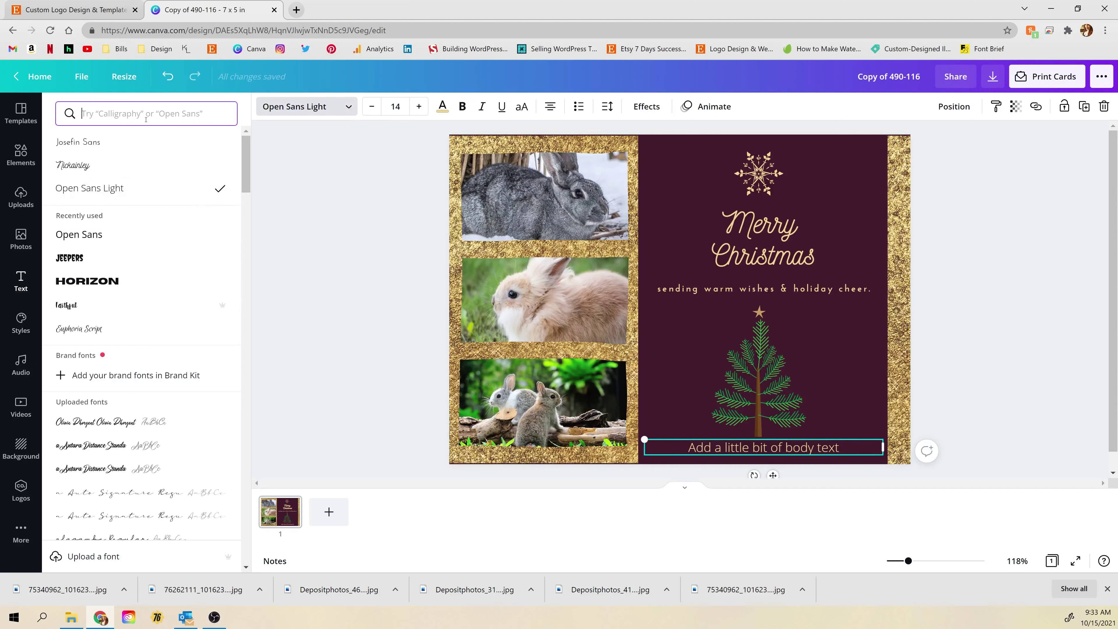
text(jose)
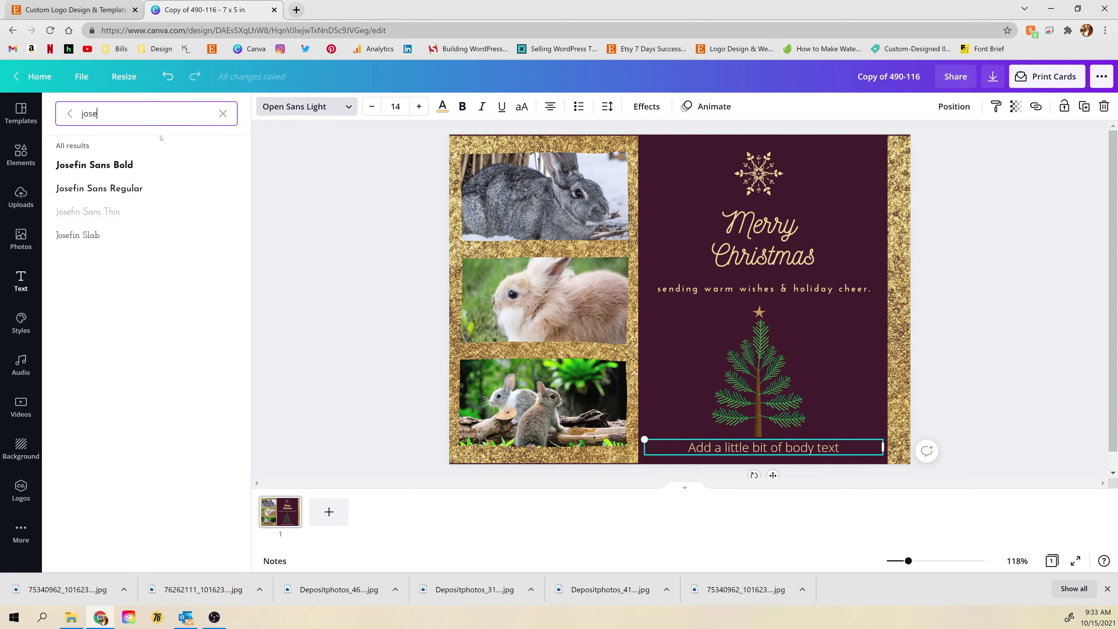
click(120, 214)
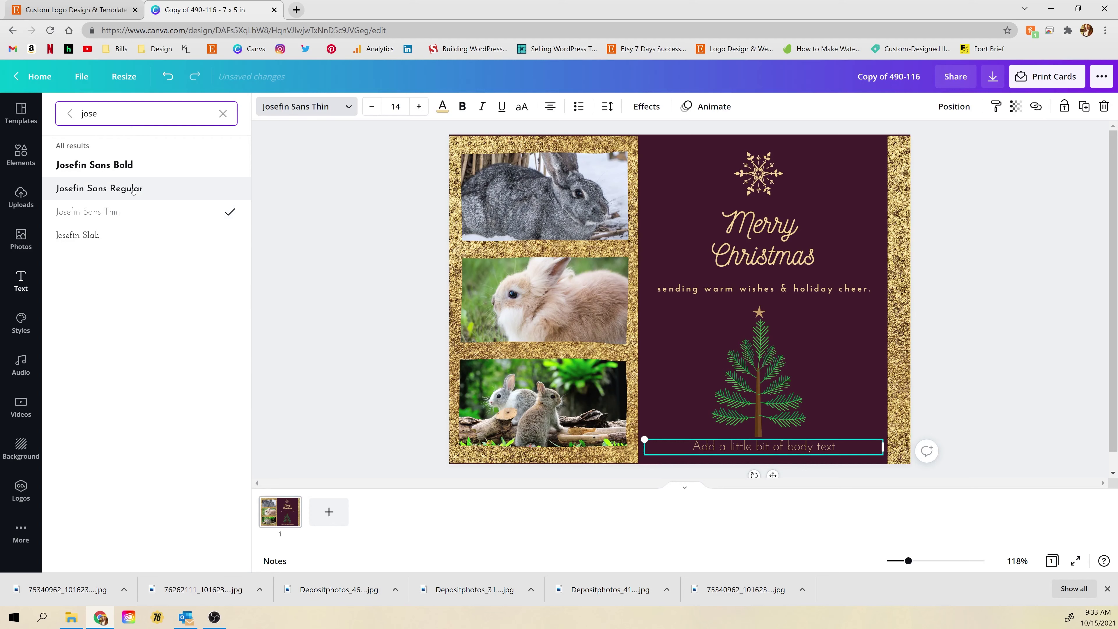
click(117, 186)
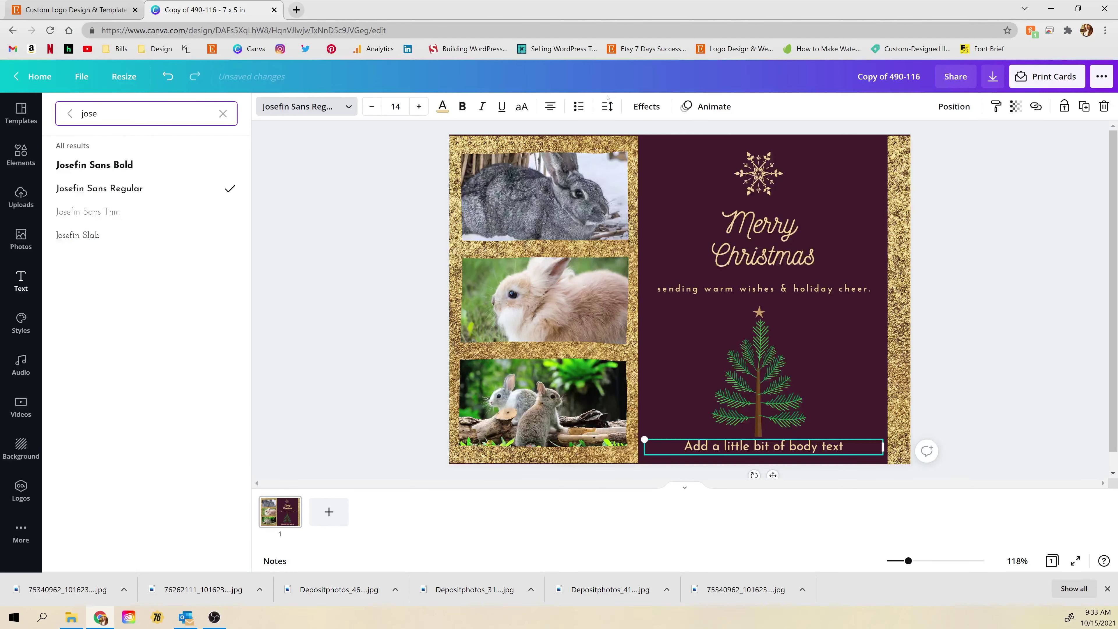
Replace the placeholder with the family's 'from the …' sign-off and nudge the tree slightly up.
double_click(854, 449)
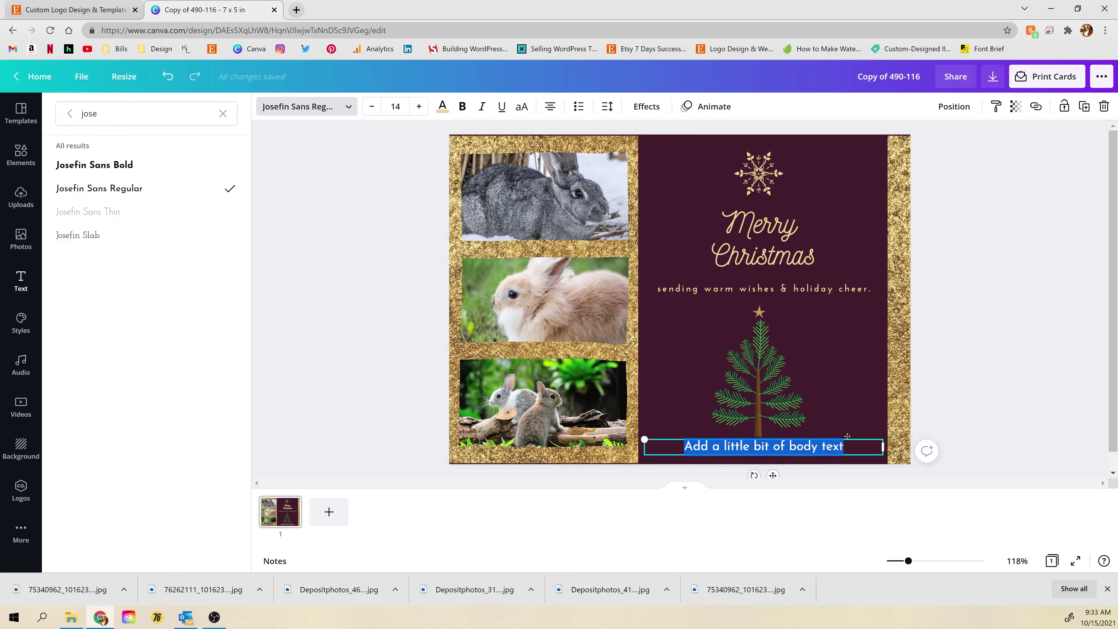
text(from the )
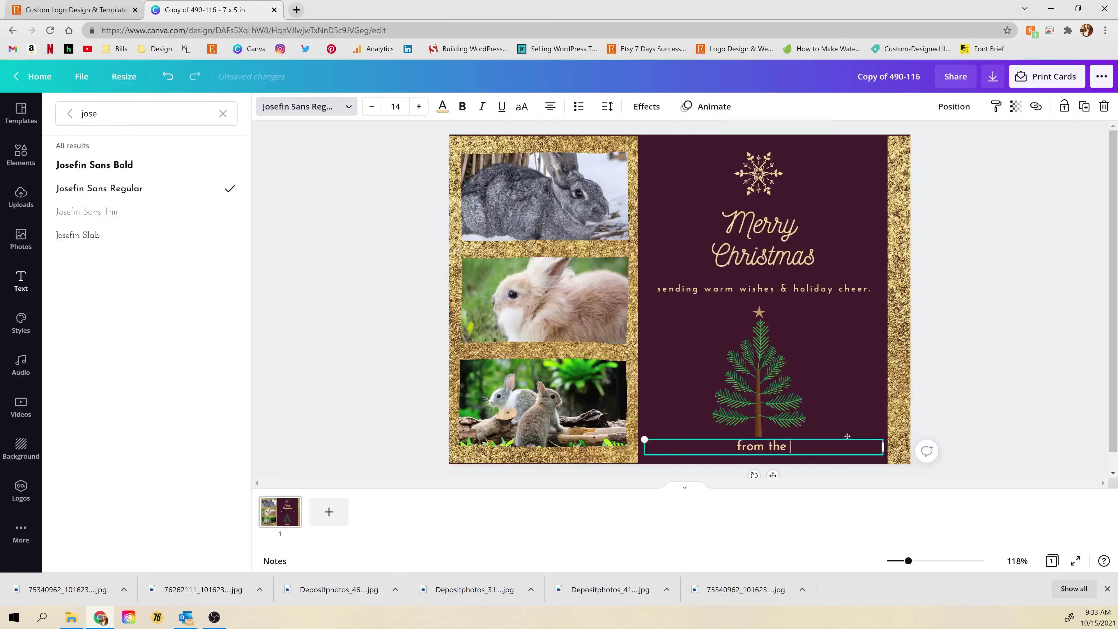
text(Lalo)
text('s)
key(BackSpace)
key(BackSpace)
text(s)
key(Escape)
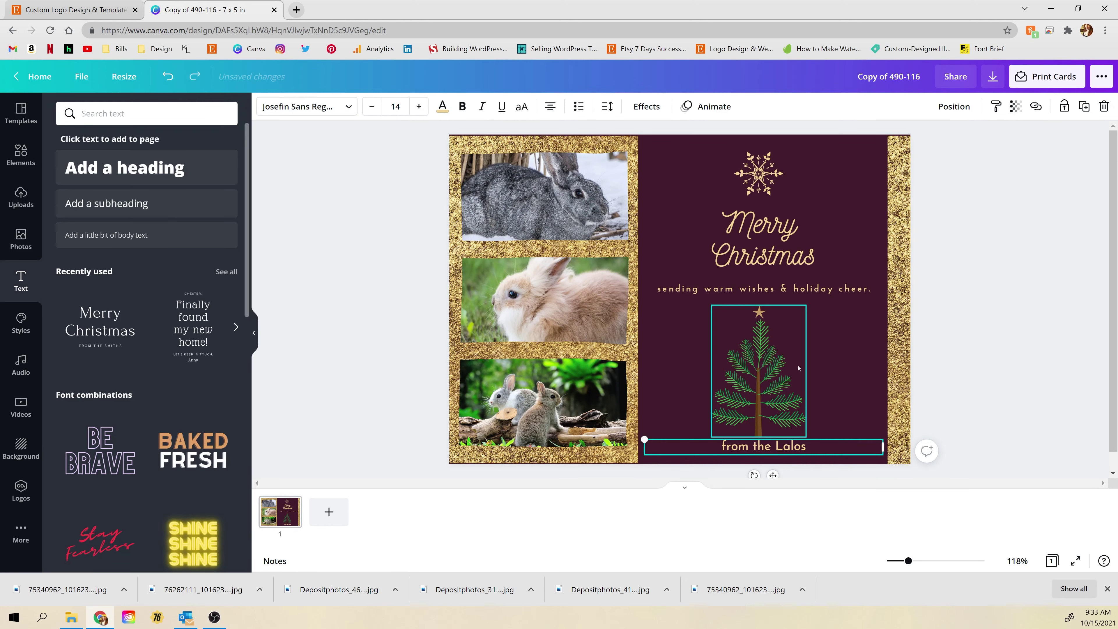
click(799, 368)
drag(799, 368, 799, 363)
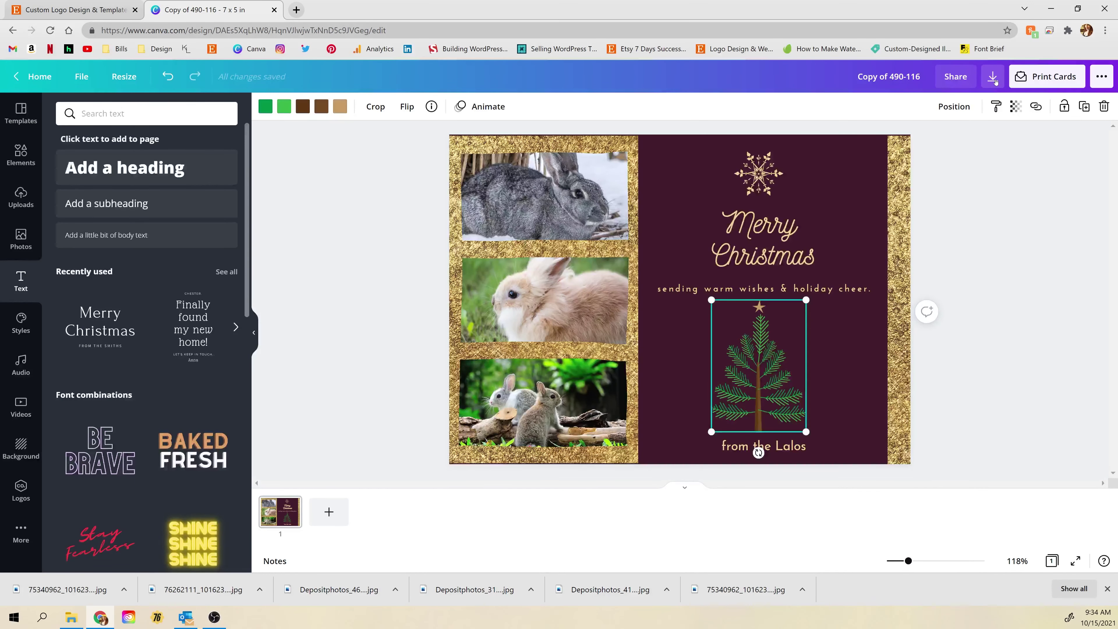
Download the card as a PDF Print file and close the Canva Print pop-up.
click(993, 78)
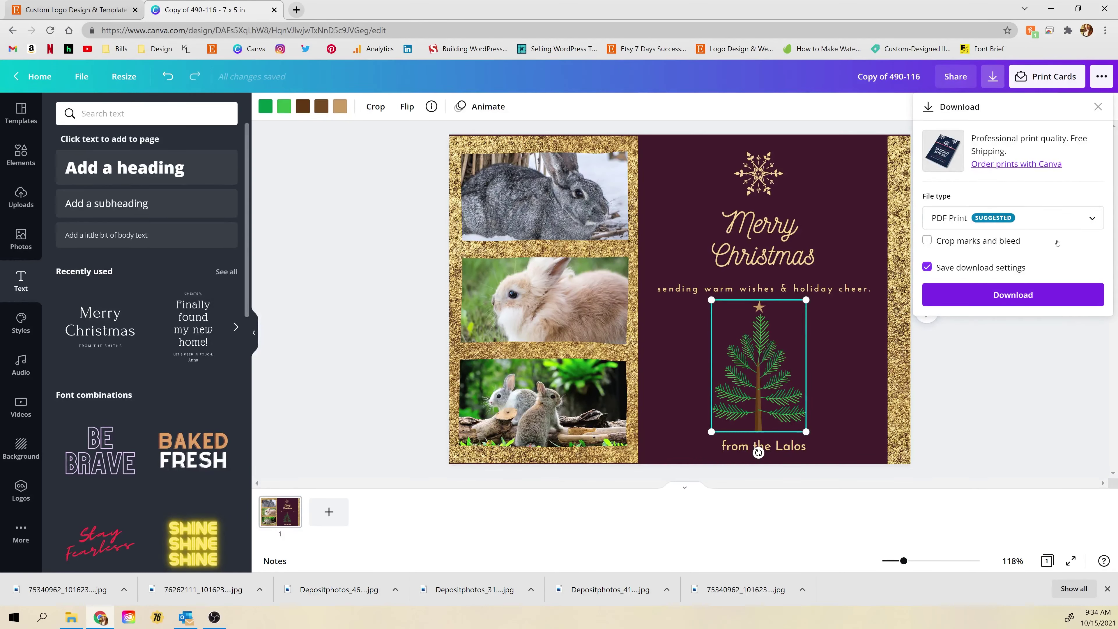
click(1060, 223)
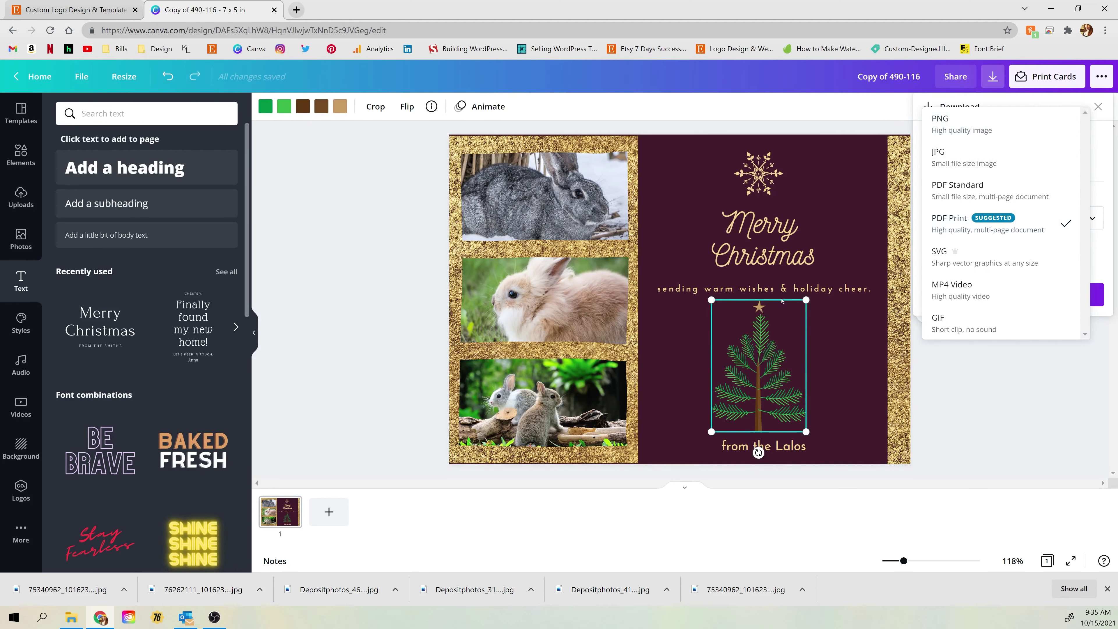
click(954, 232)
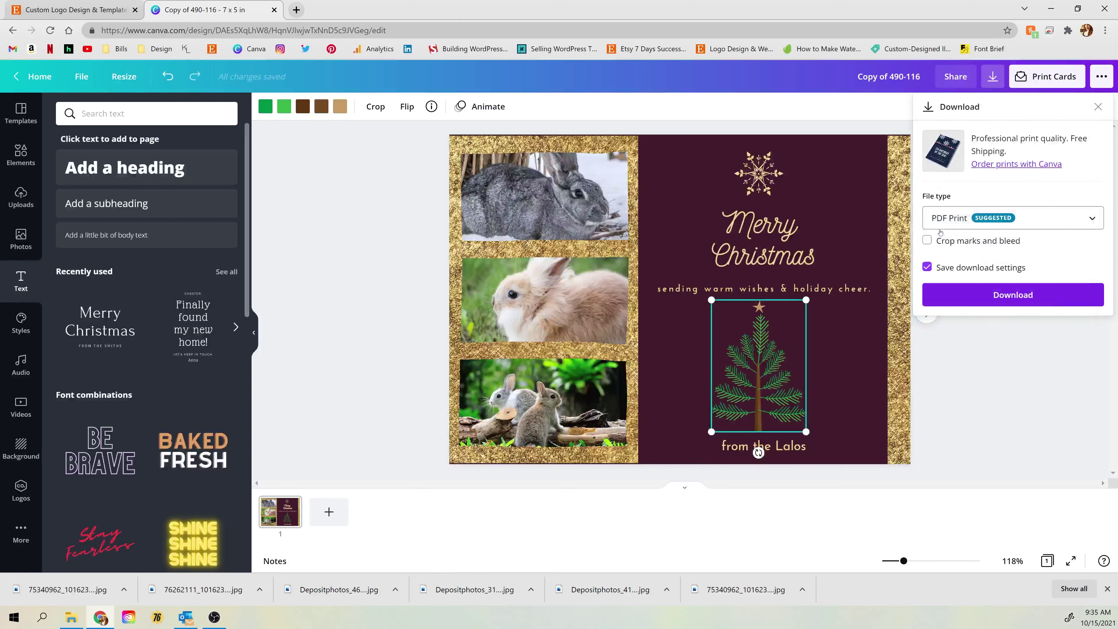
click(1013, 294)
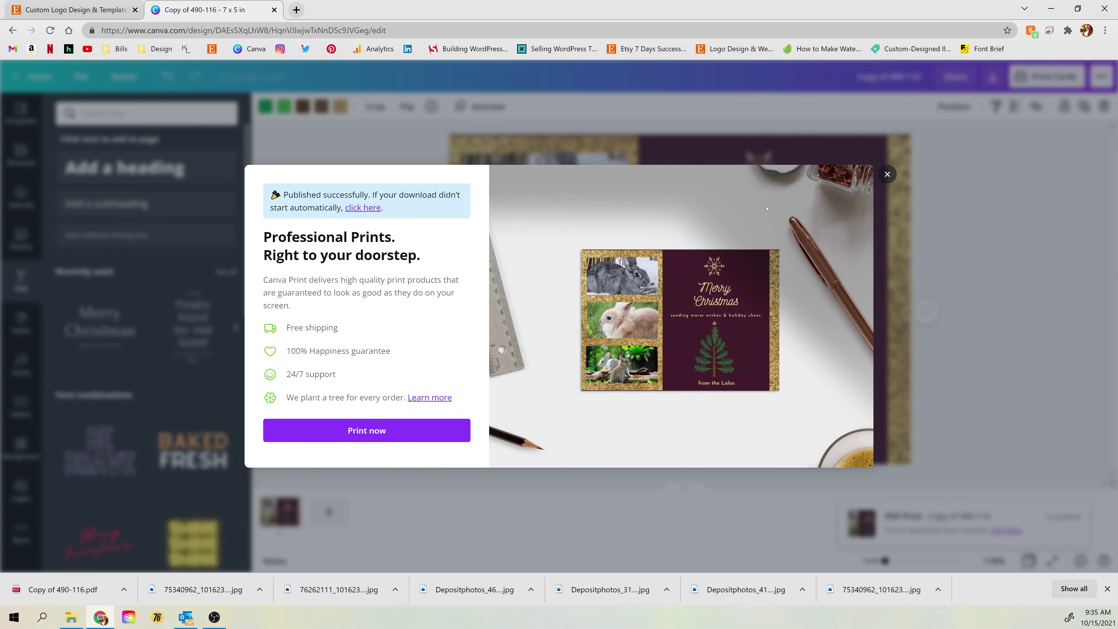
click(887, 174)
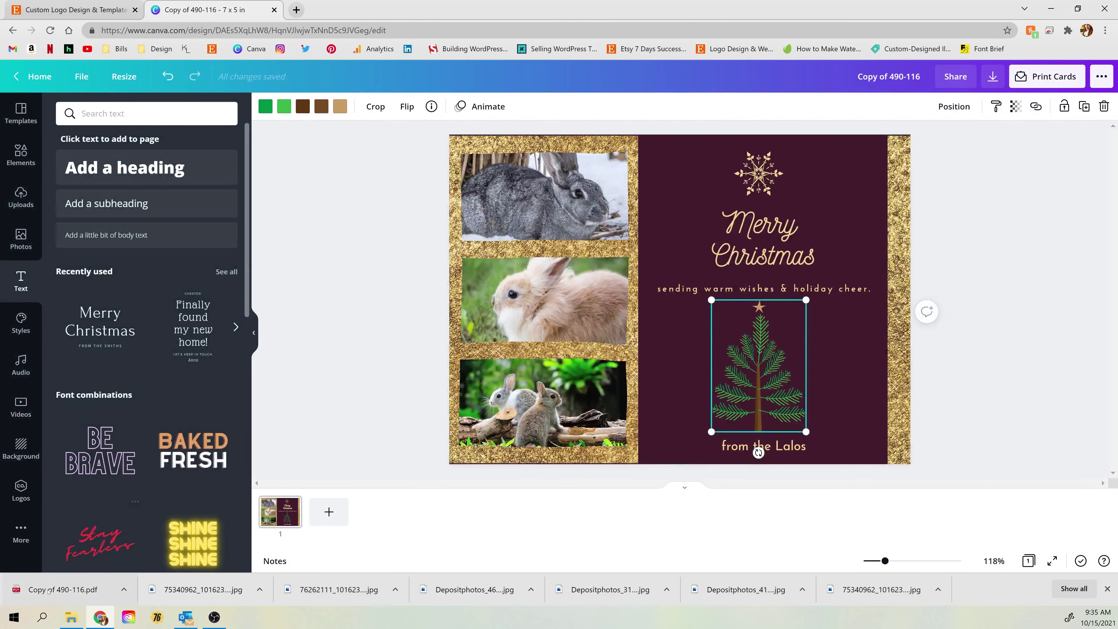
Open the downloaded PDF, then delete the three-photo frame group from the card.
click(61, 590)
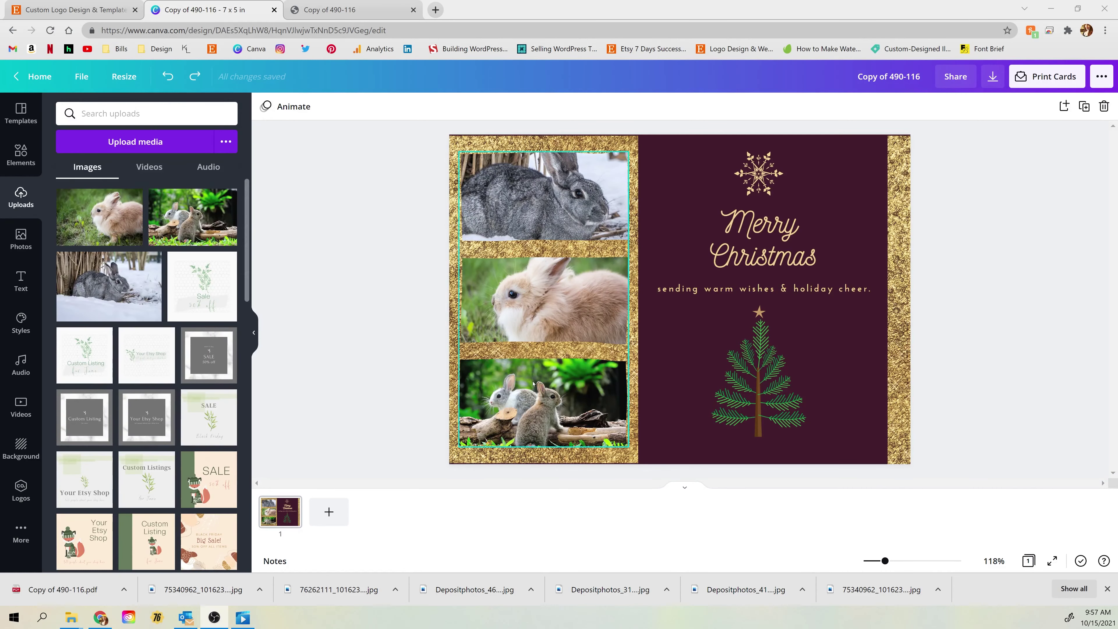
click(543, 186)
key(Delete)
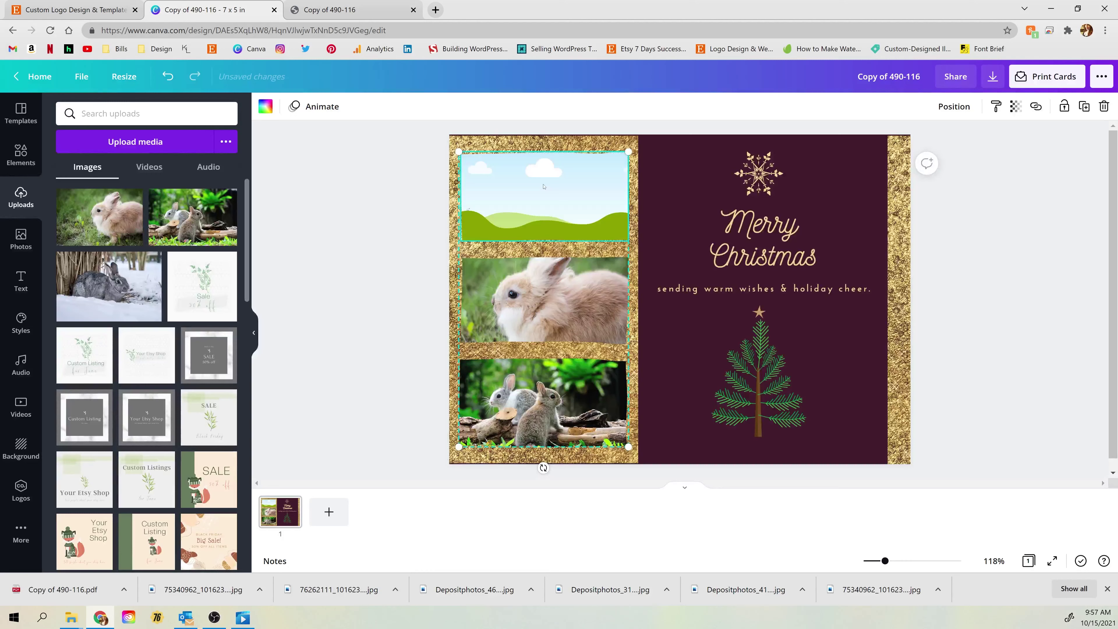
key(Delete)
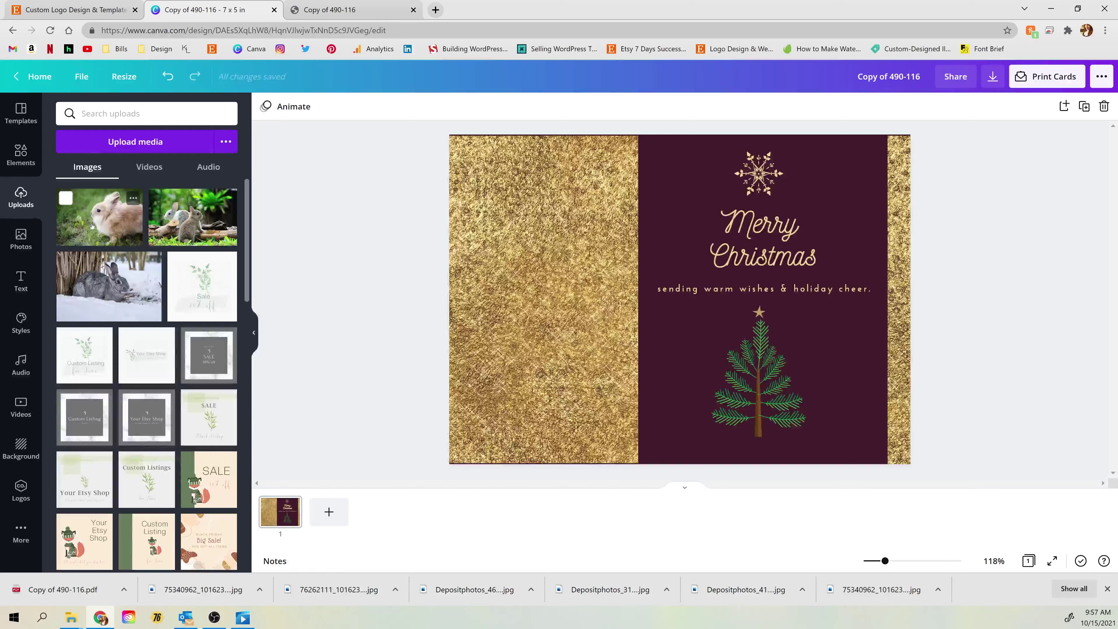
Place the two-bunnies photo on the card and resize it to fit the left gold panel.
click(185, 223)
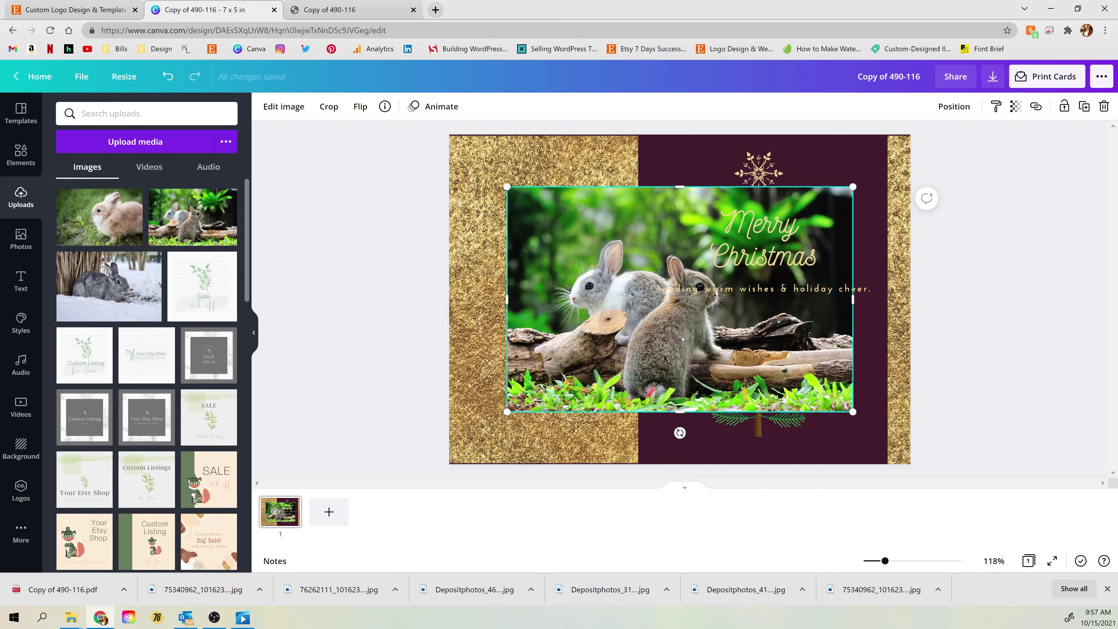
drag(682, 338, 640, 338)
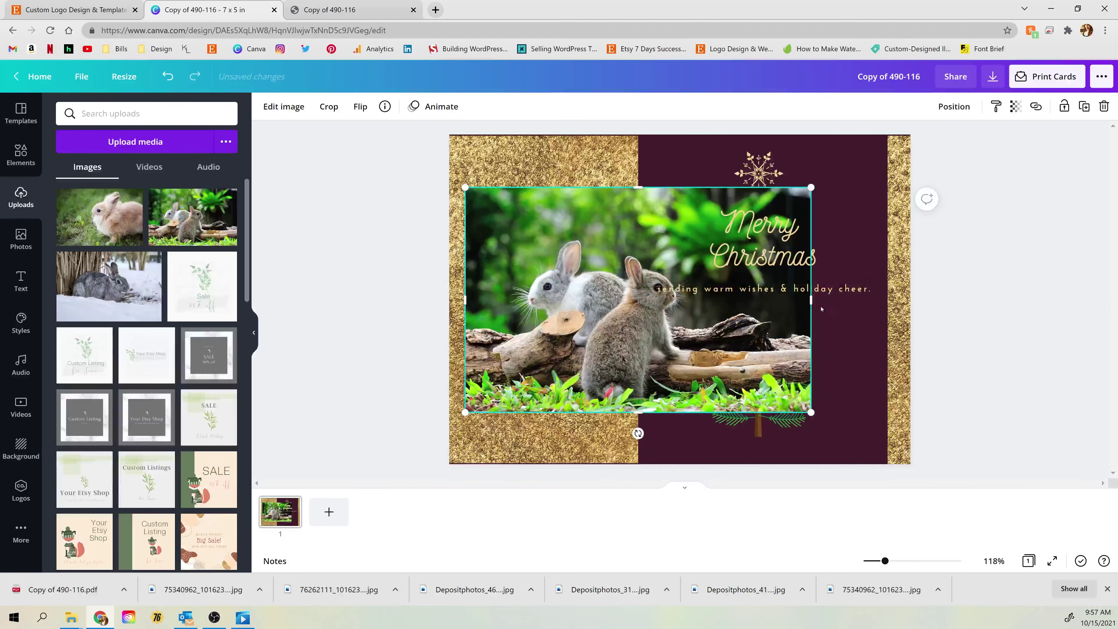
drag(815, 303, 630, 313)
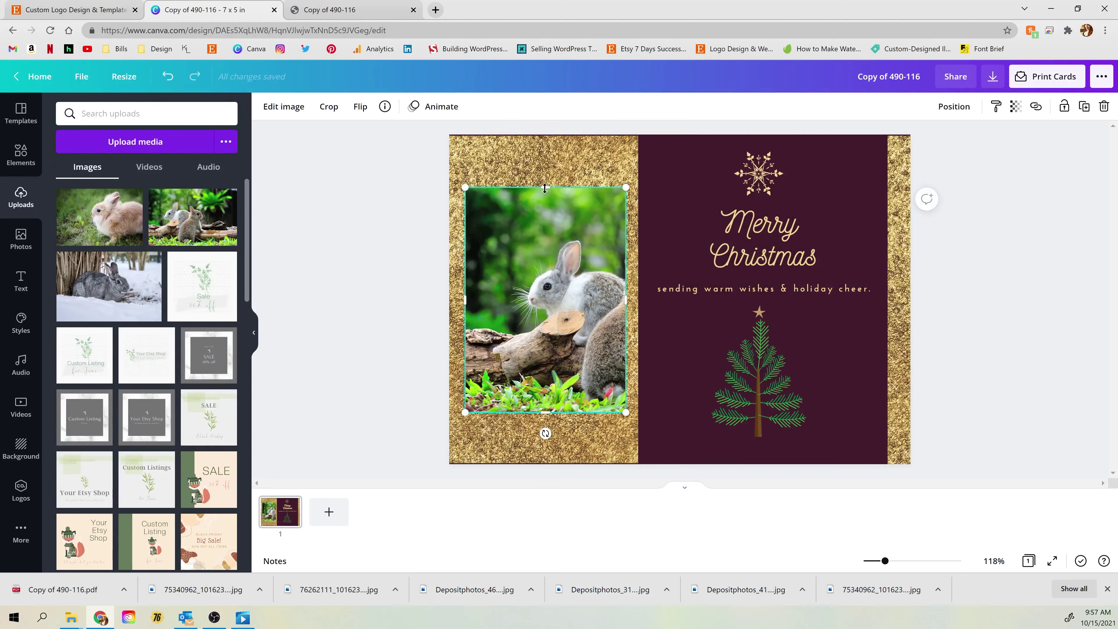
drag(545, 188, 539, 221)
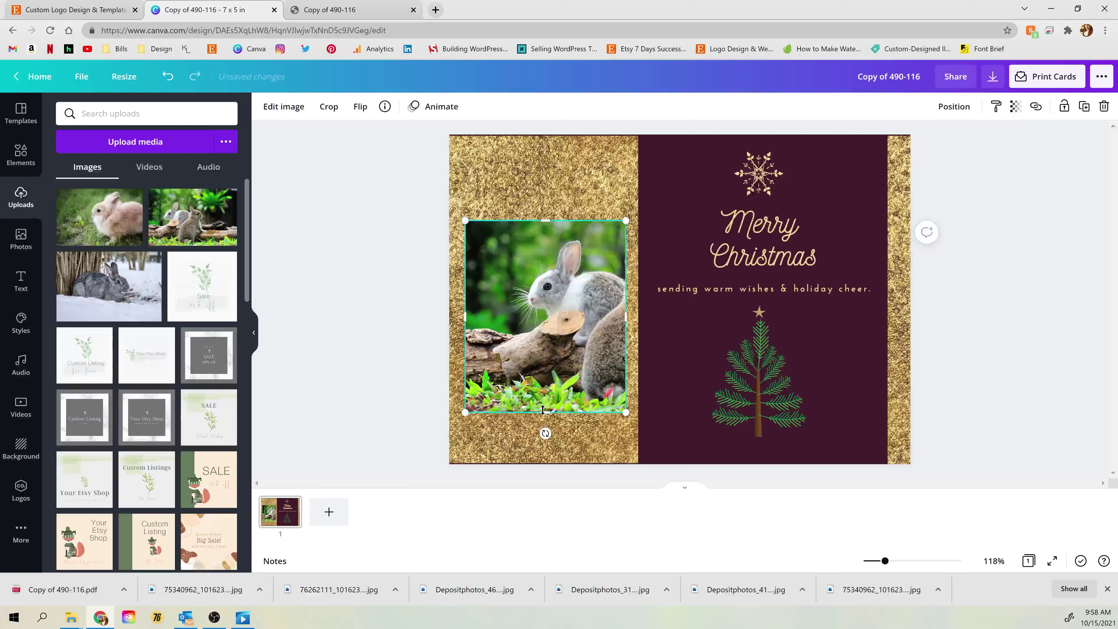
drag(543, 410, 536, 378)
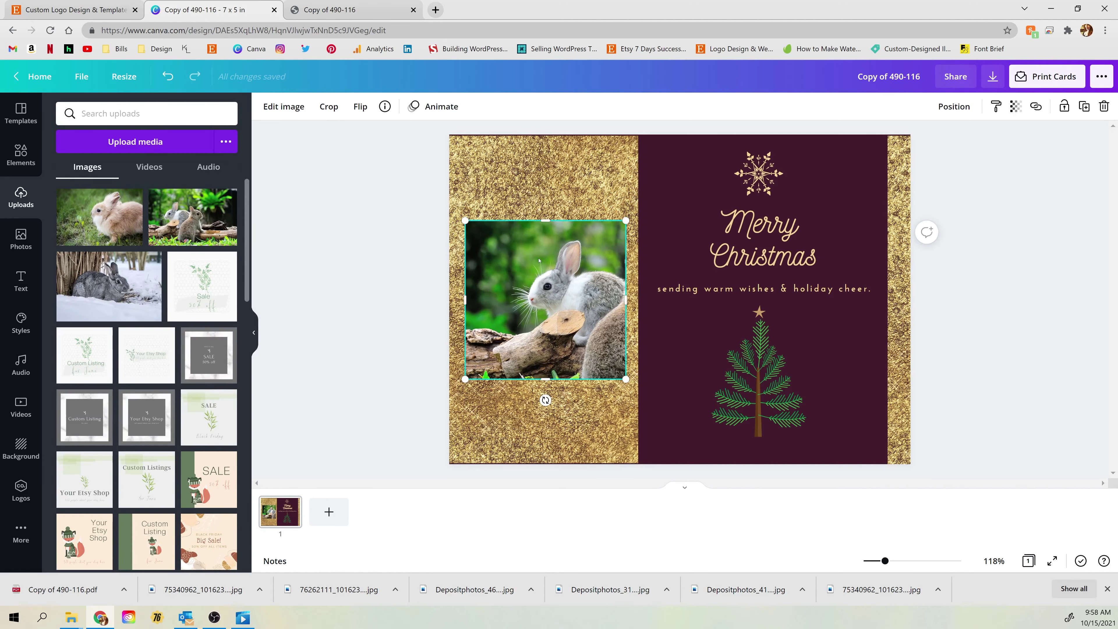
Crop the photo so both rabbits on the log are visible.
click(328, 107)
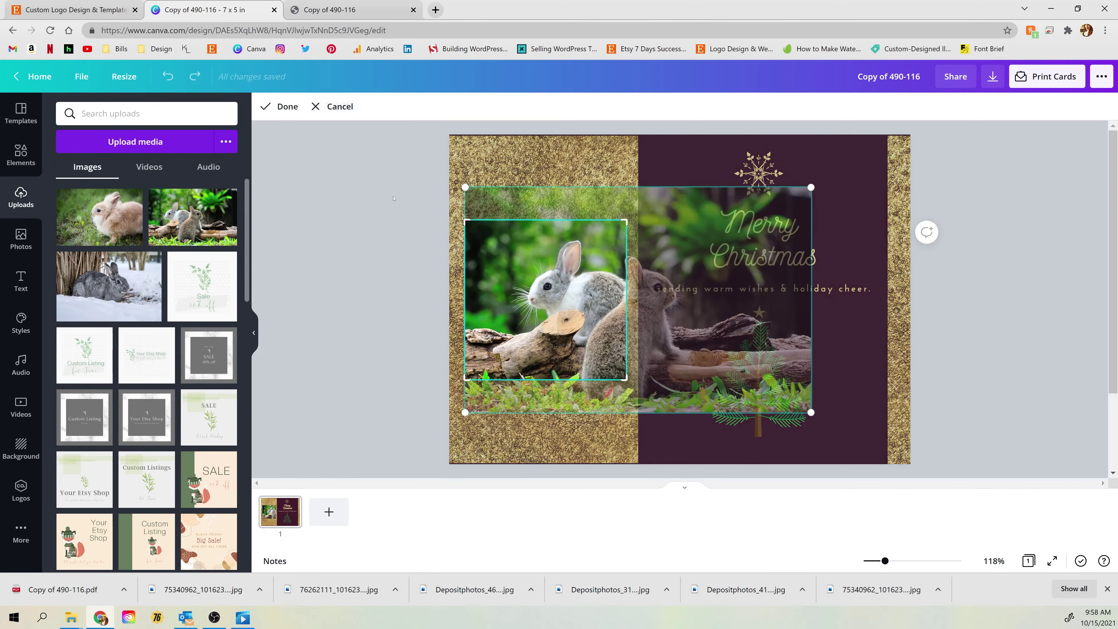
drag(584, 311, 523, 308)
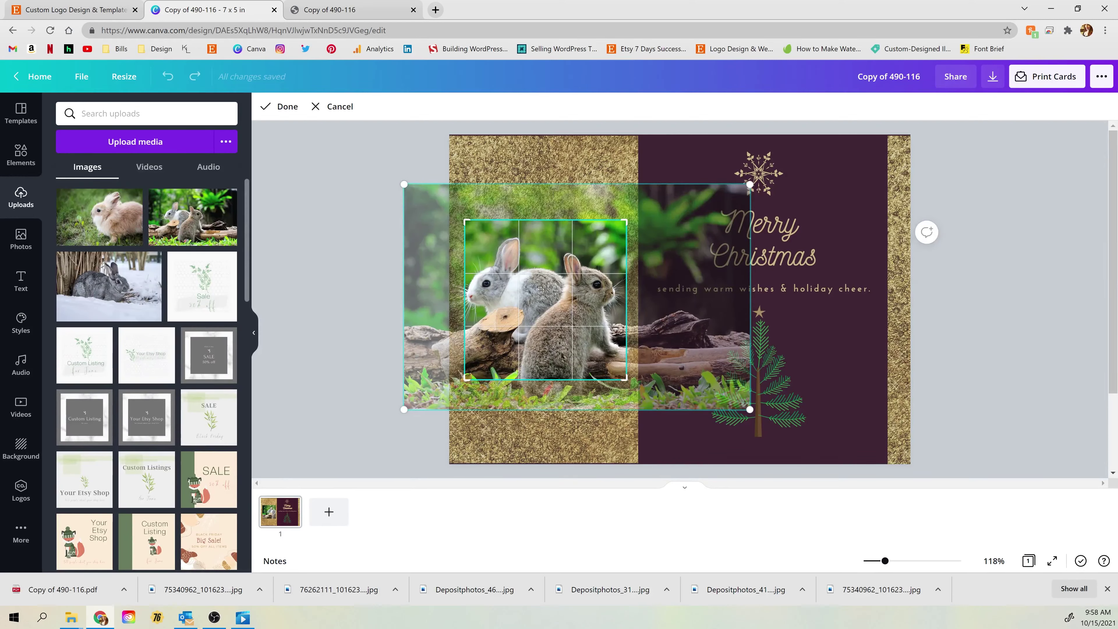
drag(537, 290, 542, 290)
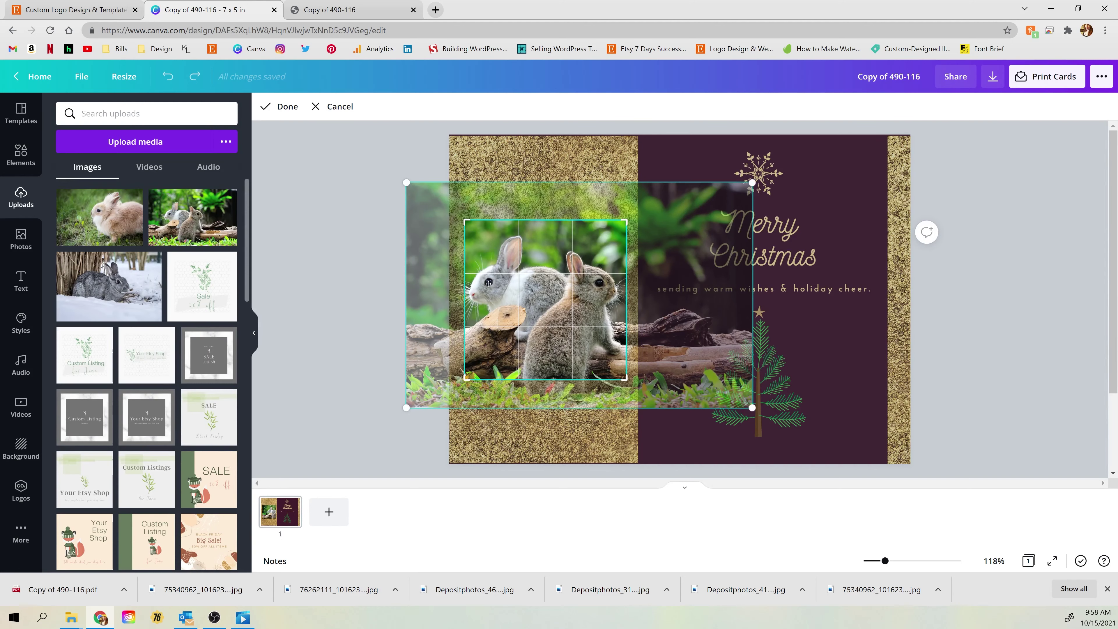
click(286, 107)
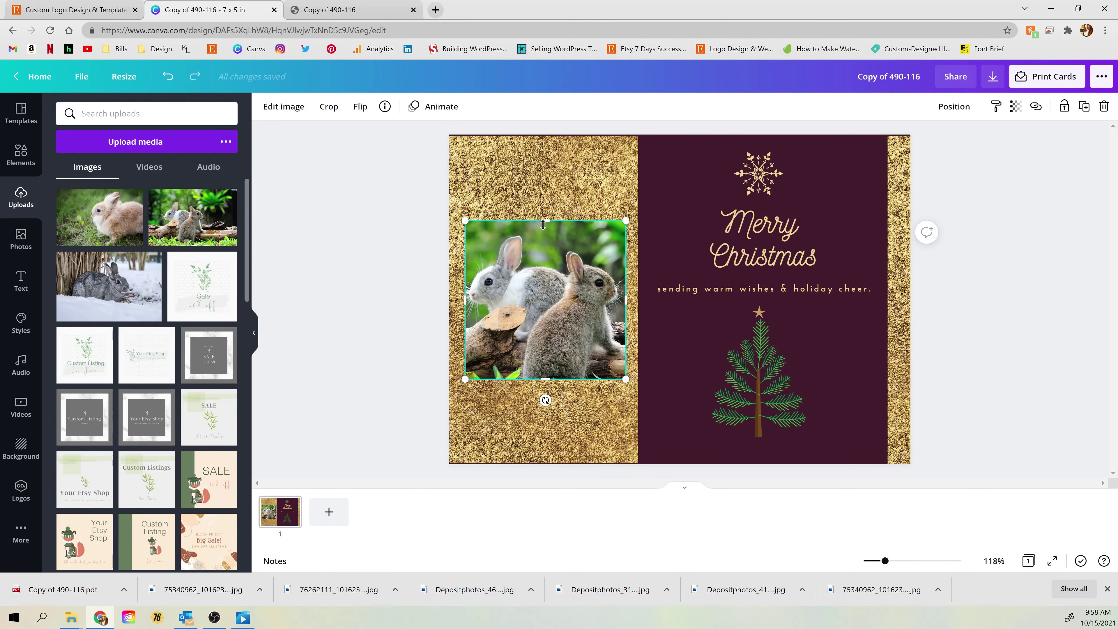
Stretch the photo frame to the gold panel's full height and recenter the front rabbit.
drag(545, 220, 546, 151)
drag(549, 388, 548, 451)
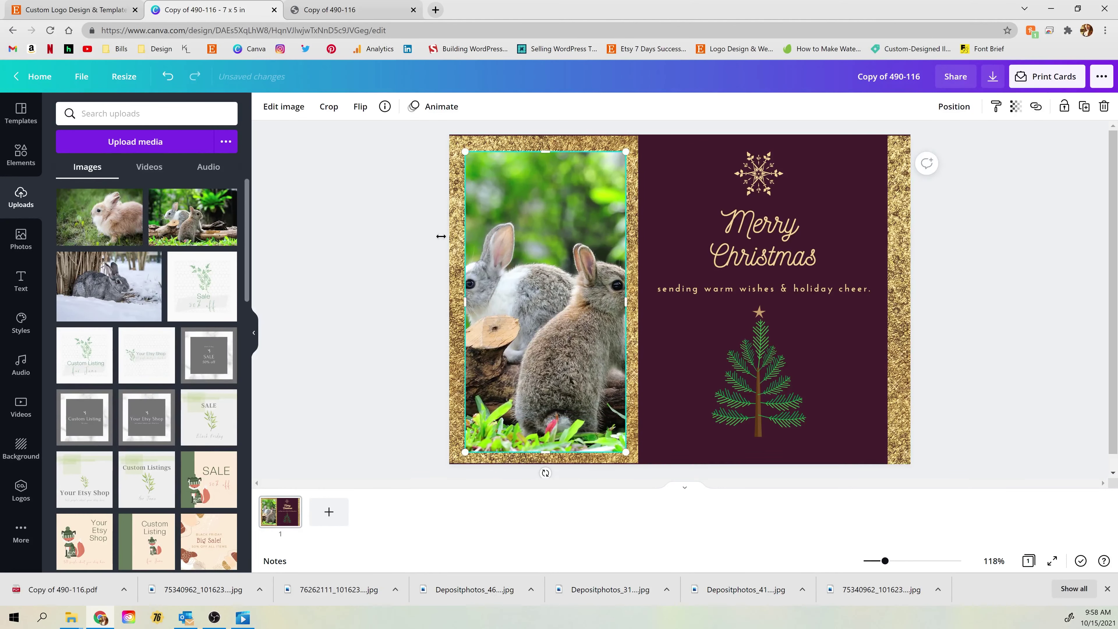
drag(567, 291, 571, 293)
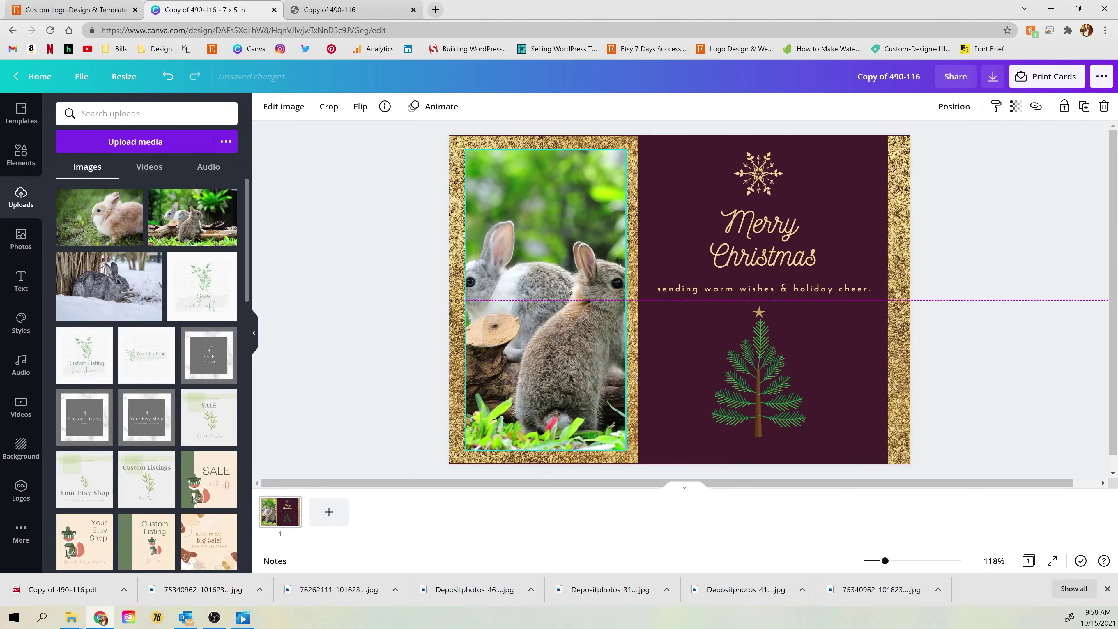
drag(478, 238, 478, 238)
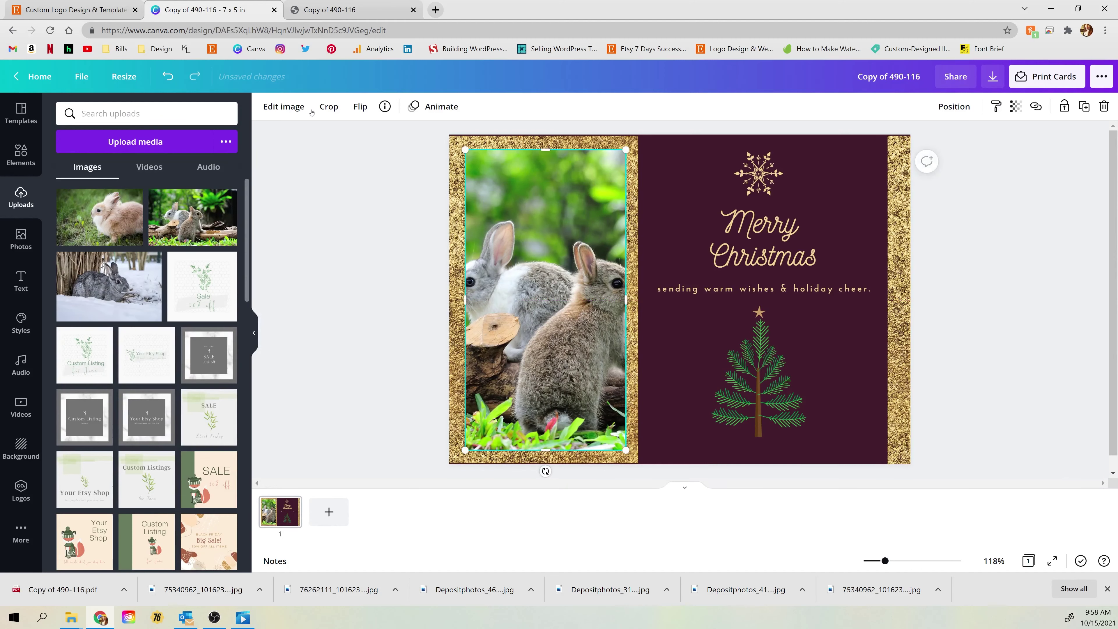
click(326, 107)
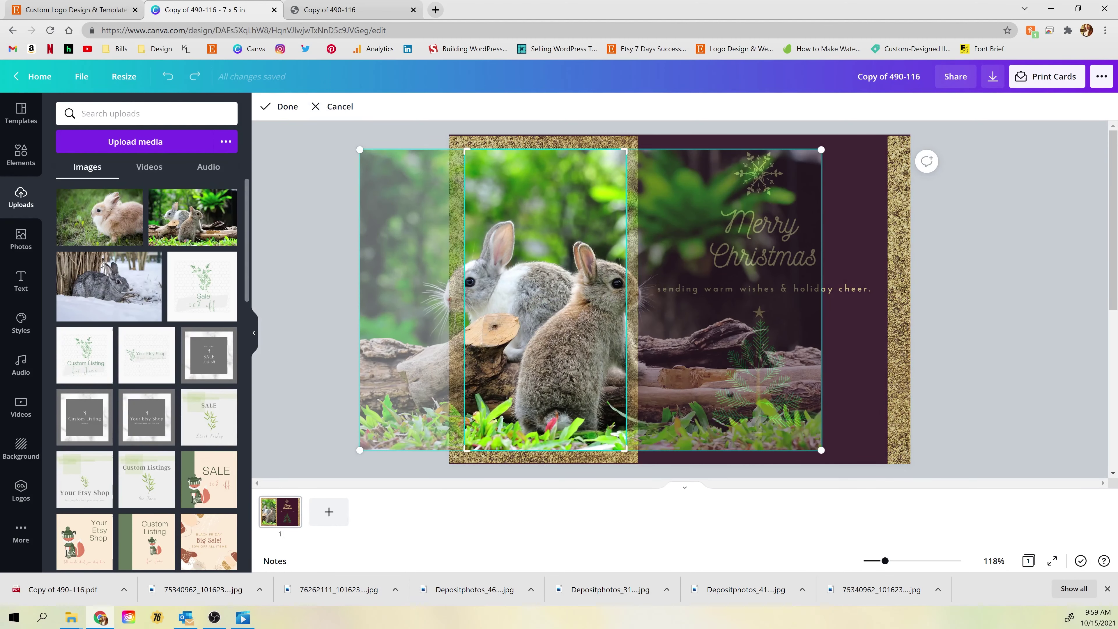
drag(578, 337, 512, 336)
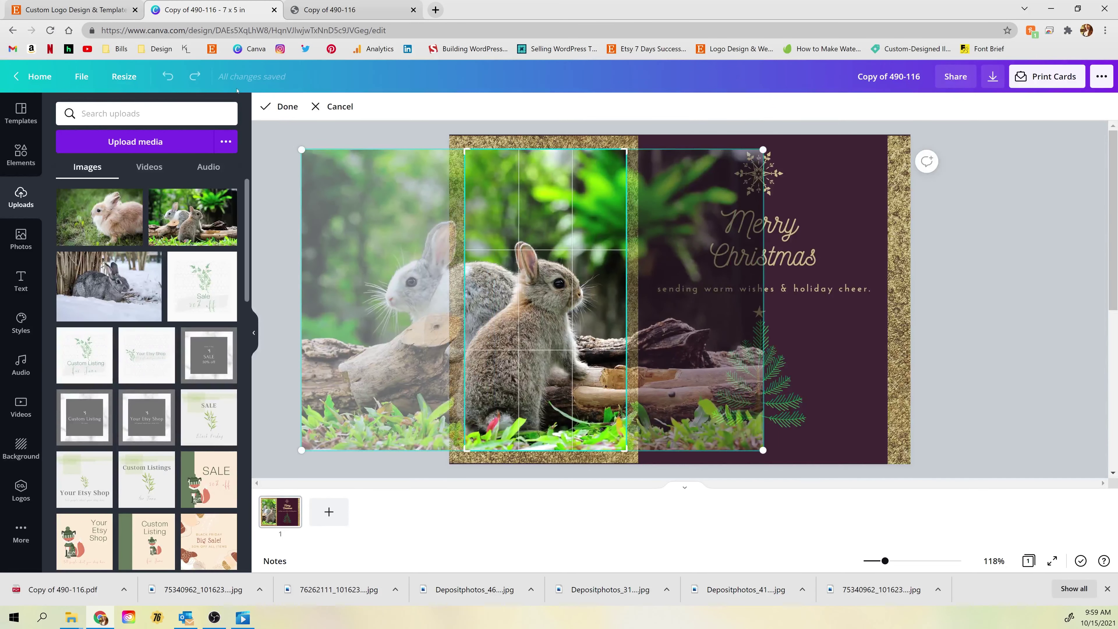
click(284, 107)
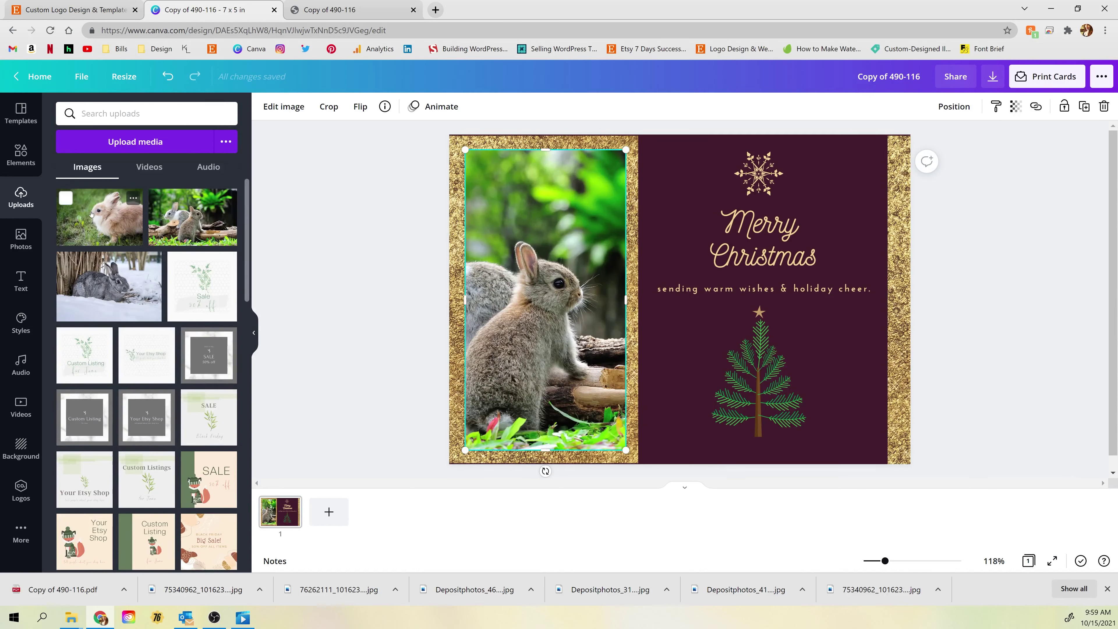
Swap the frame's photo for the snowy grey rabbit and adjust its crop.
drag(64, 198, 538, 261)
drag(494, 290, 494, 292)
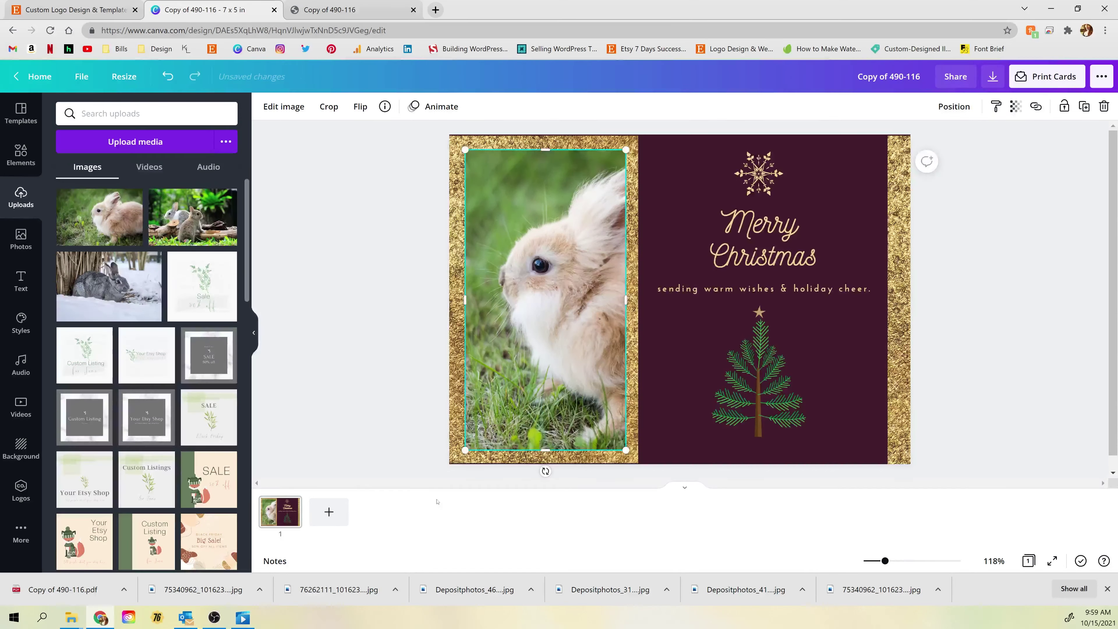
drag(108, 287, 542, 301)
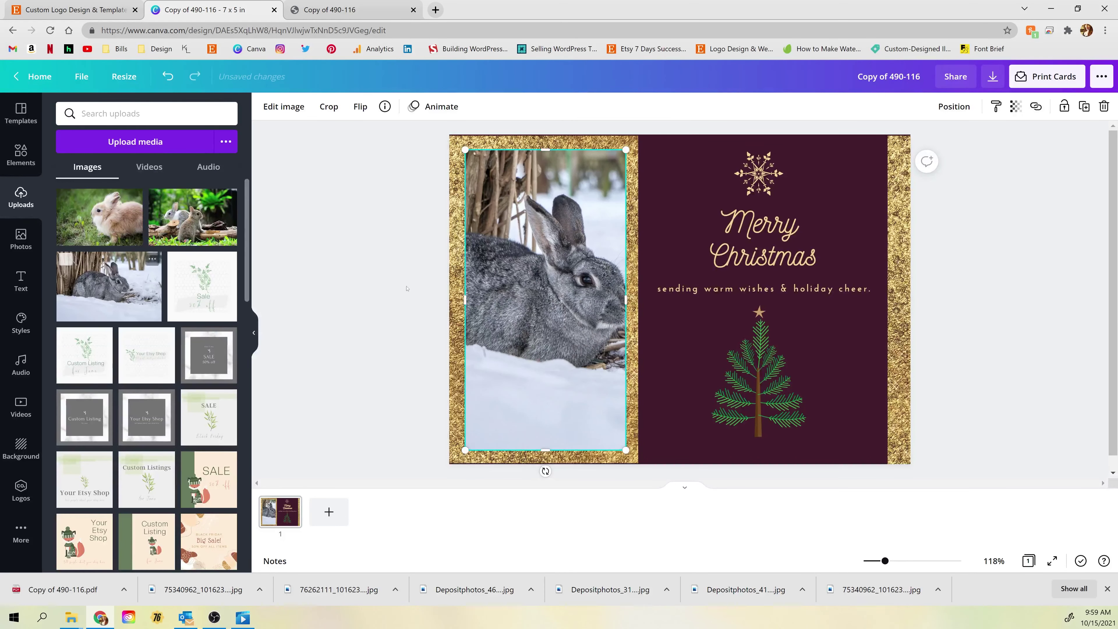
double_click(511, 387)
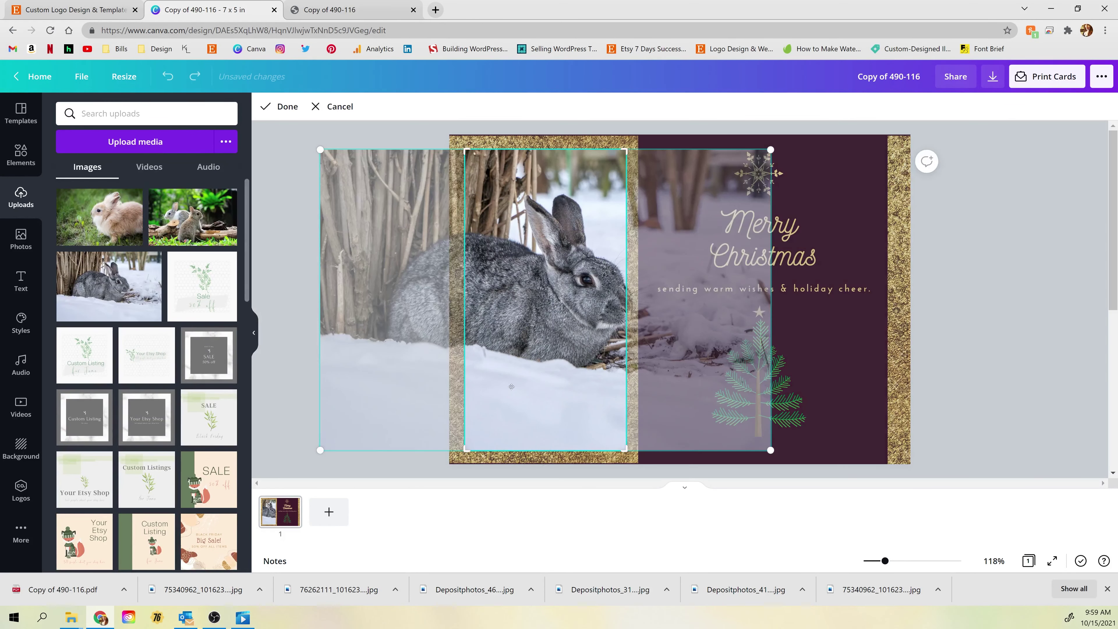
drag(520, 263, 500, 263)
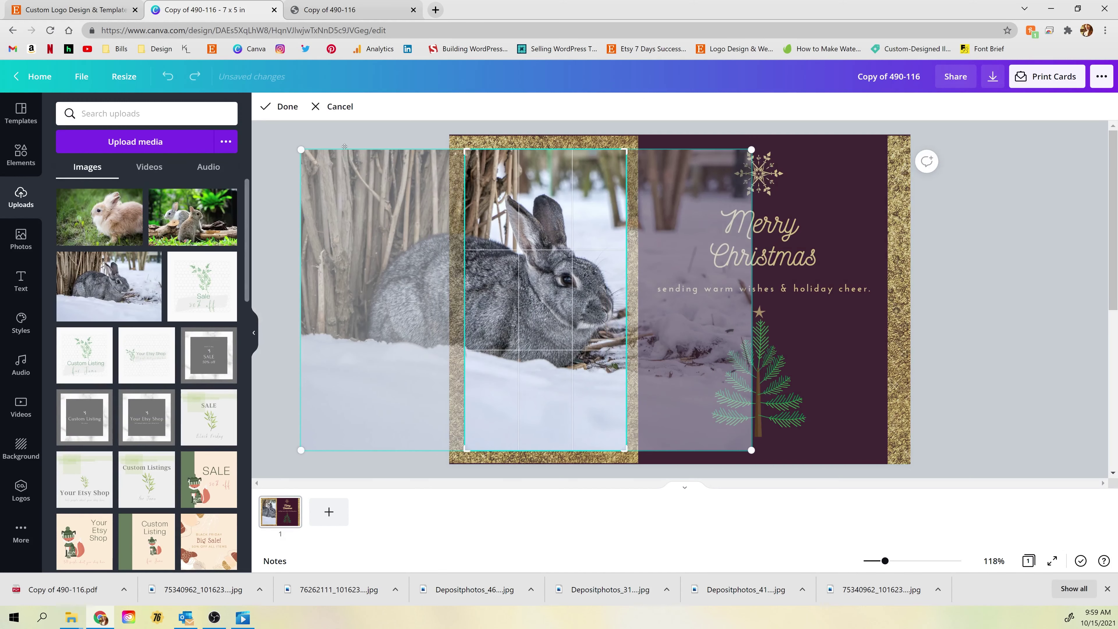
click(287, 106)
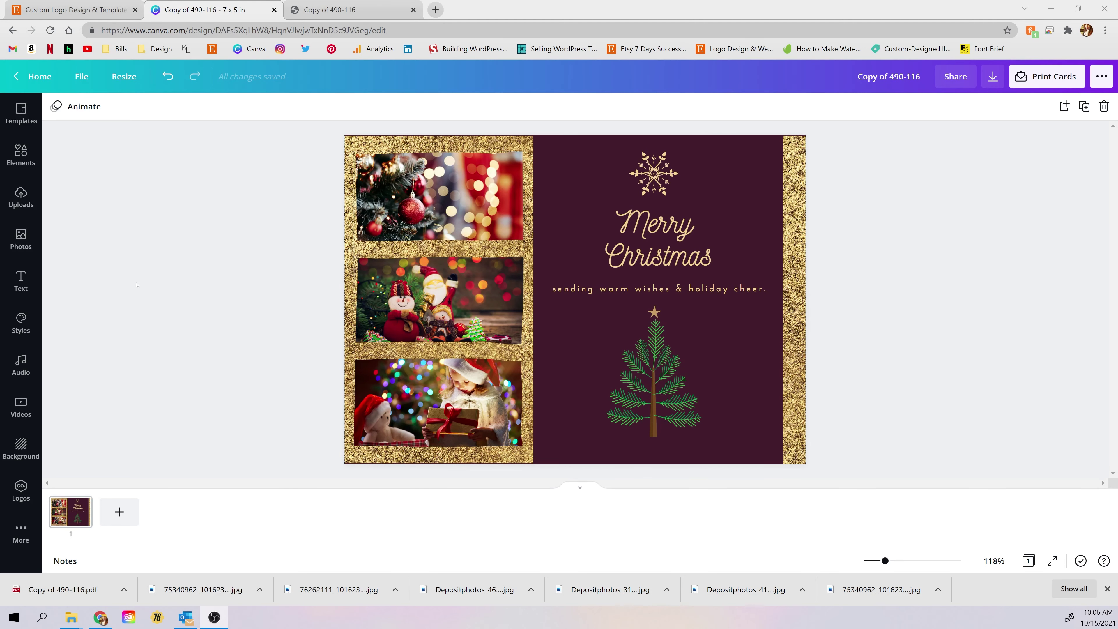
Search the Photos library for 'christmas' stock images.
click(292, 371)
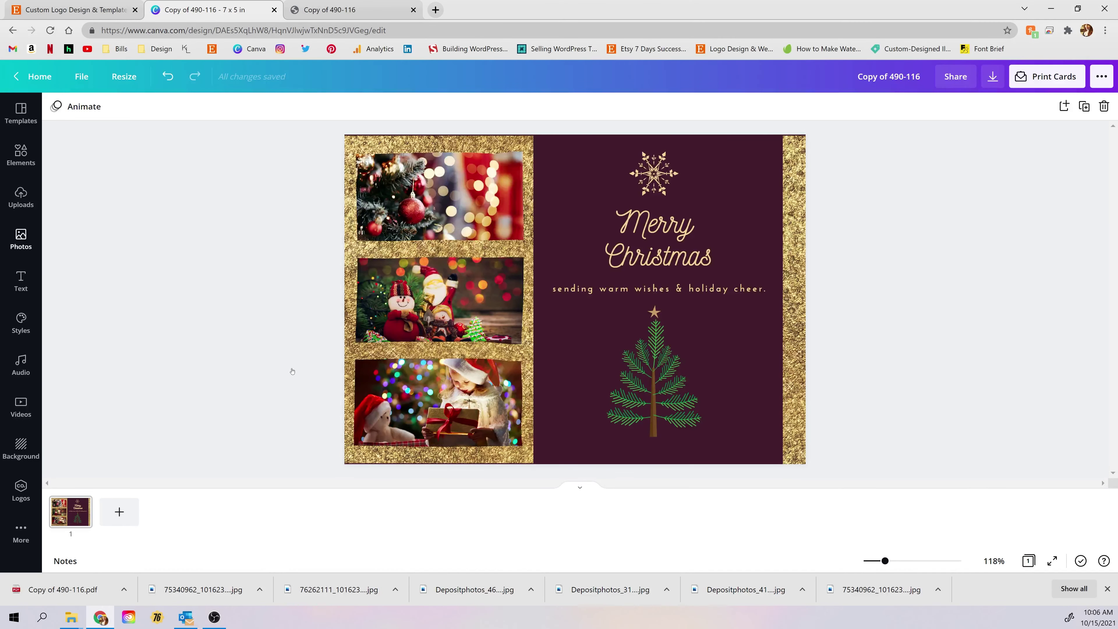
click(22, 240)
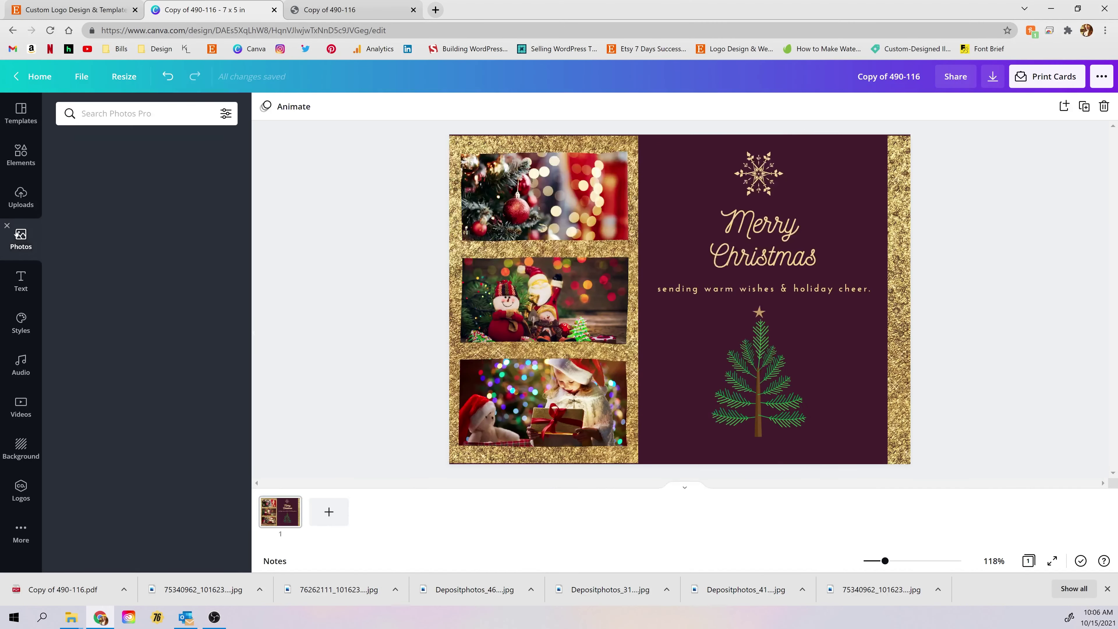
click(118, 114)
text(christmas)
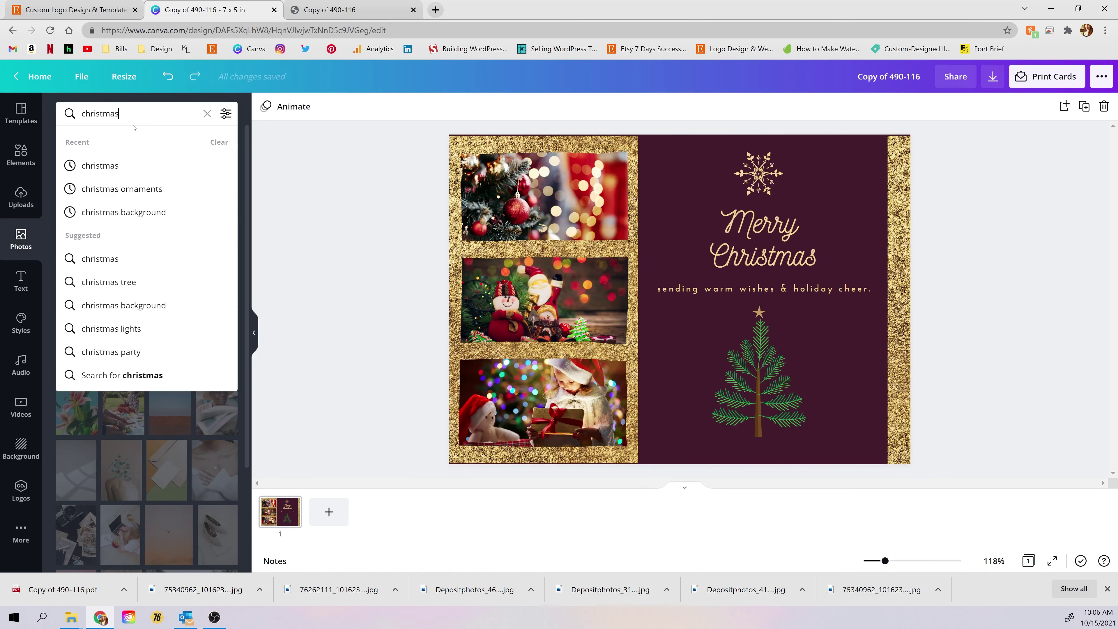
key(Return)
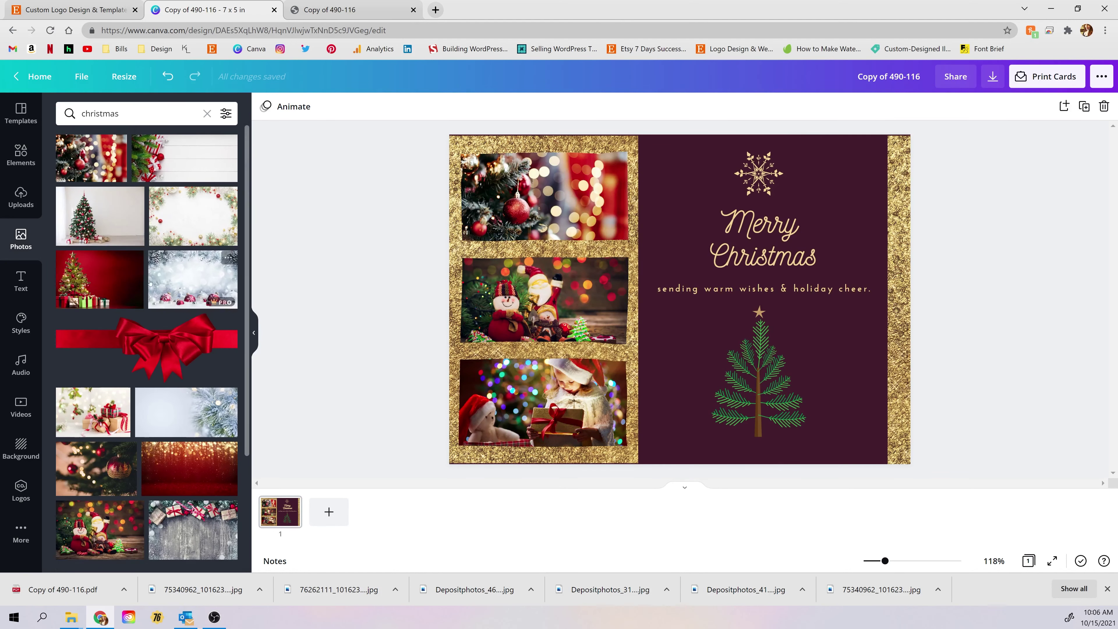